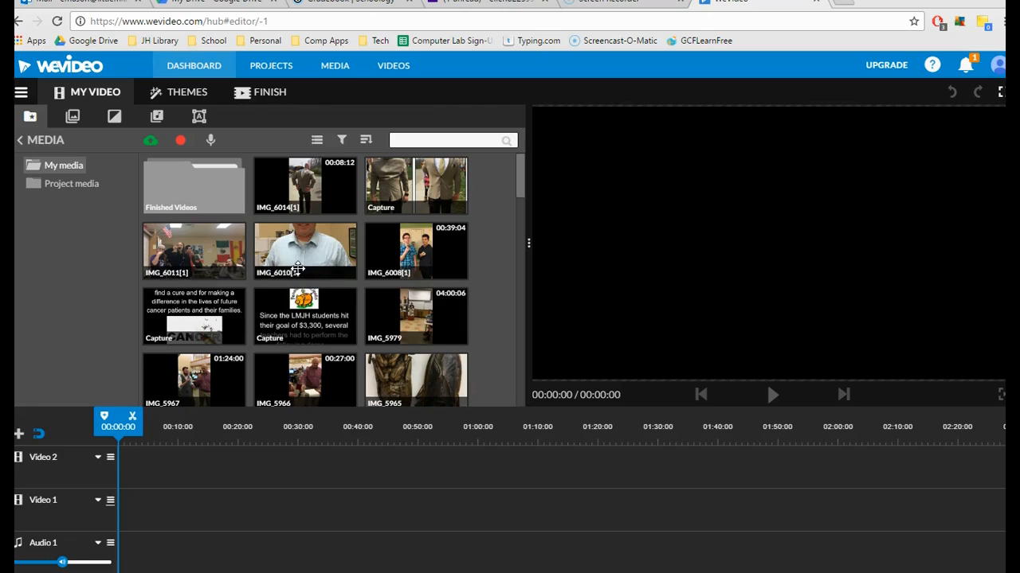
Place the title image about library aides doing hair and makeup at the start of the Video 1 track.
{"action": "left_click", "coordinate": [402, 323]}
{"action": "scroll", "coordinate": [418, 306], "scroll_direction": "down", "scroll_amount": 3}
{"action": "scroll", "coordinate": [422, 299], "scroll_direction": "down", "scroll_amount": 10}
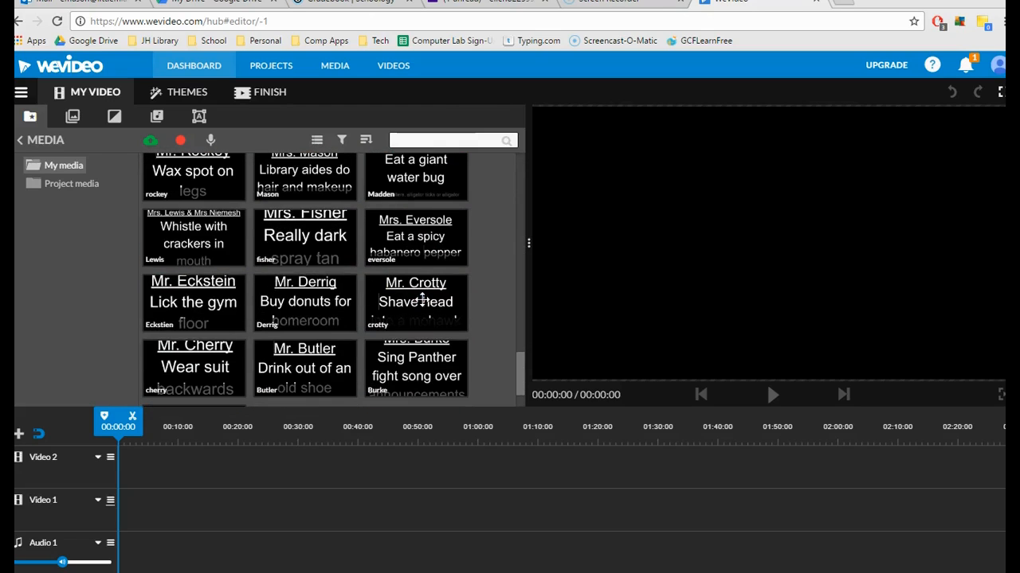
{"action": "scroll", "coordinate": [422, 301], "scroll_direction": "up", "scroll_amount": 1}
{"action": "left_click", "coordinate": [282, 532]}
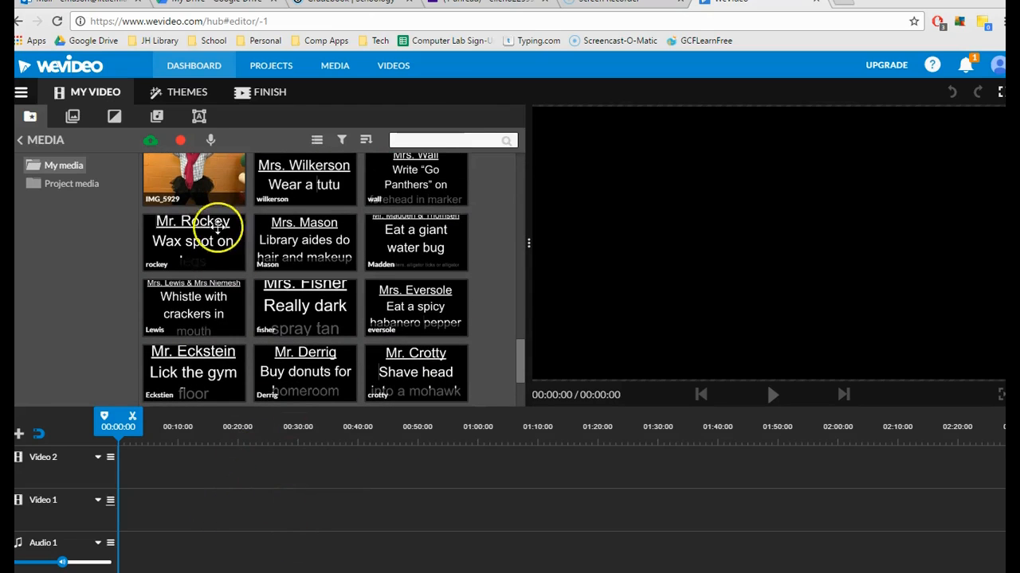
{"action": "left_click", "coordinate": [288, 253]}
{"action": "left_click_drag", "start_coordinate": [288, 253], "coordinate": [139, 500]}
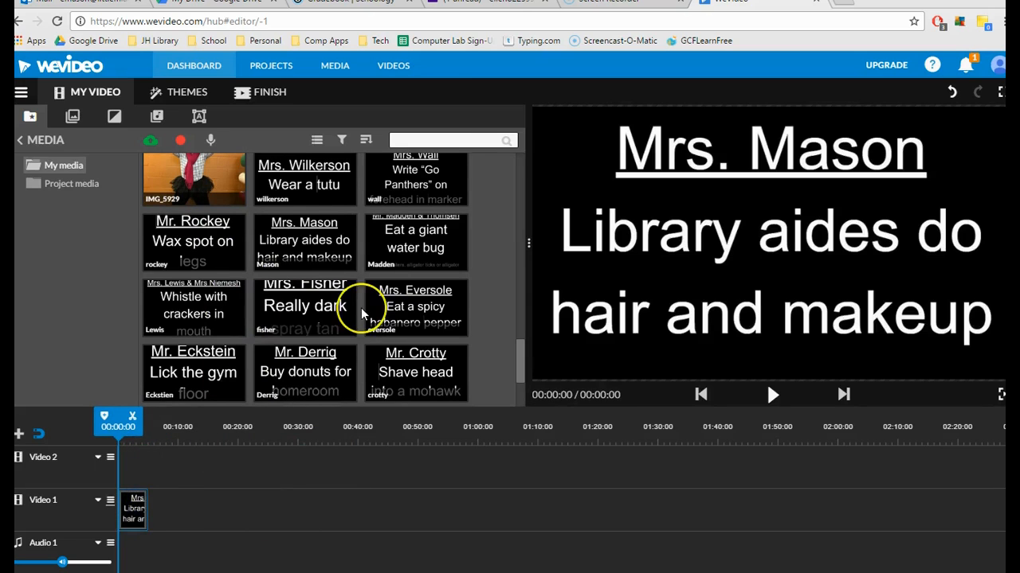
Add the video IMG_5950 from the media library to Video 1, directly after the title image.
{"action": "scroll", "coordinate": [361, 311], "scroll_direction": "up", "scroll_amount": 2}
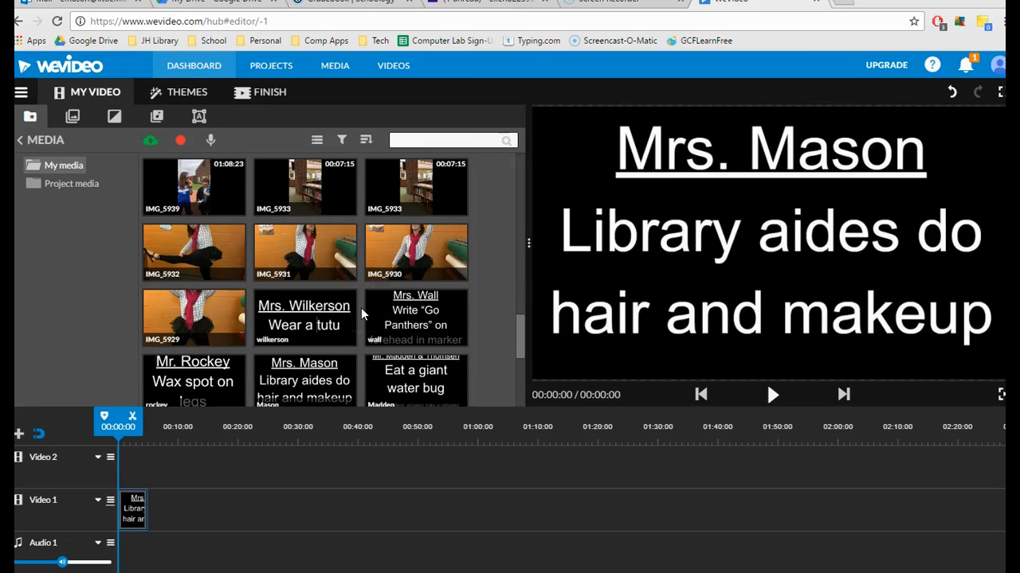
{"action": "scroll", "coordinate": [360, 307], "scroll_direction": "up", "scroll_amount": 3}
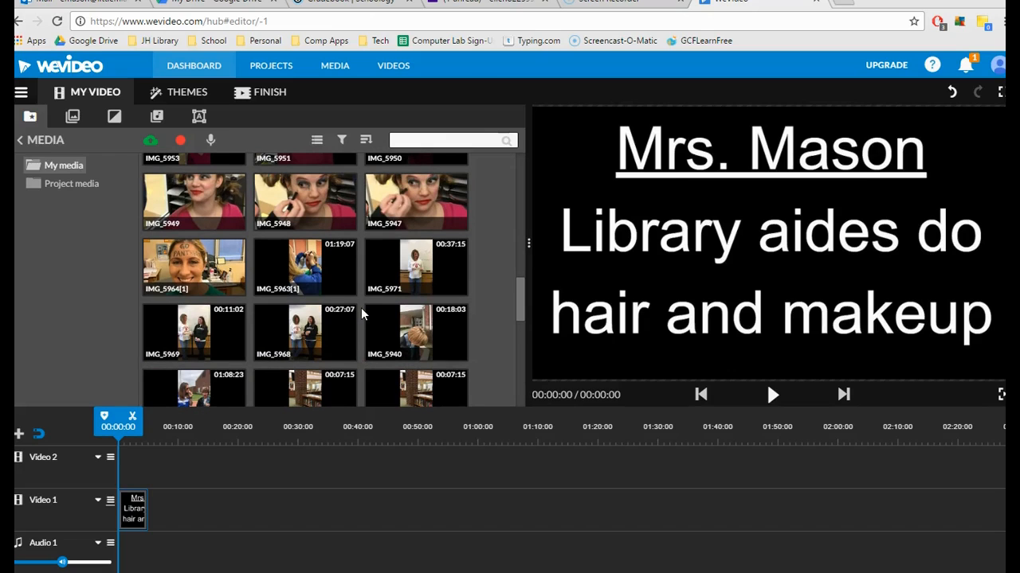
{"action": "scroll", "coordinate": [361, 308], "scroll_direction": "down", "scroll_amount": 2}
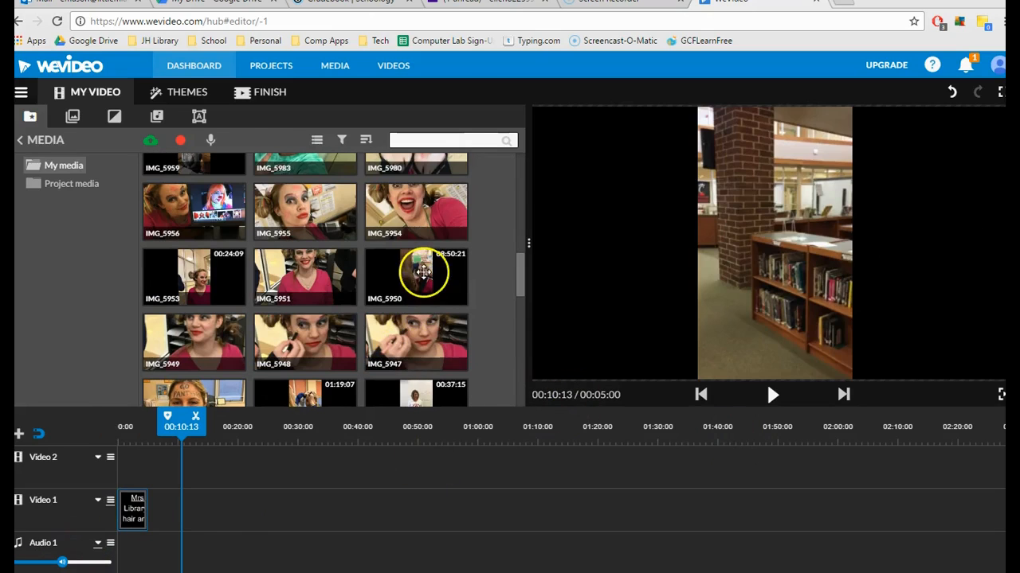
{"action": "left_click", "coordinate": [423, 273]}
{"action": "left_click_drag", "start_coordinate": [423, 272], "coordinate": [169, 522]}
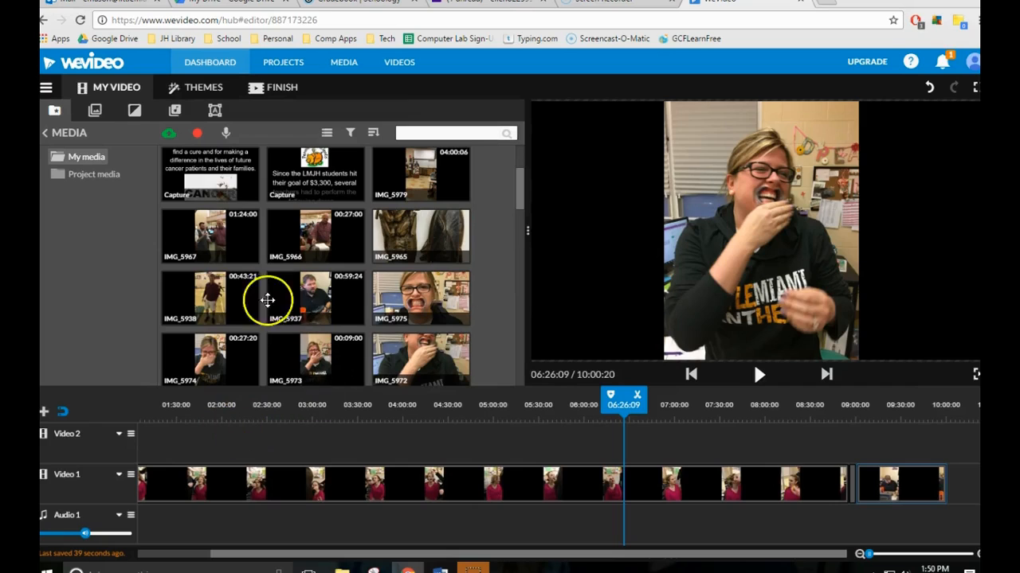
Insert IMG_5938 on Video 1 right after IMG_5950, pushing the following clips back.
{"action": "left_click_drag", "start_coordinate": [213, 291], "coordinate": [840, 482]}
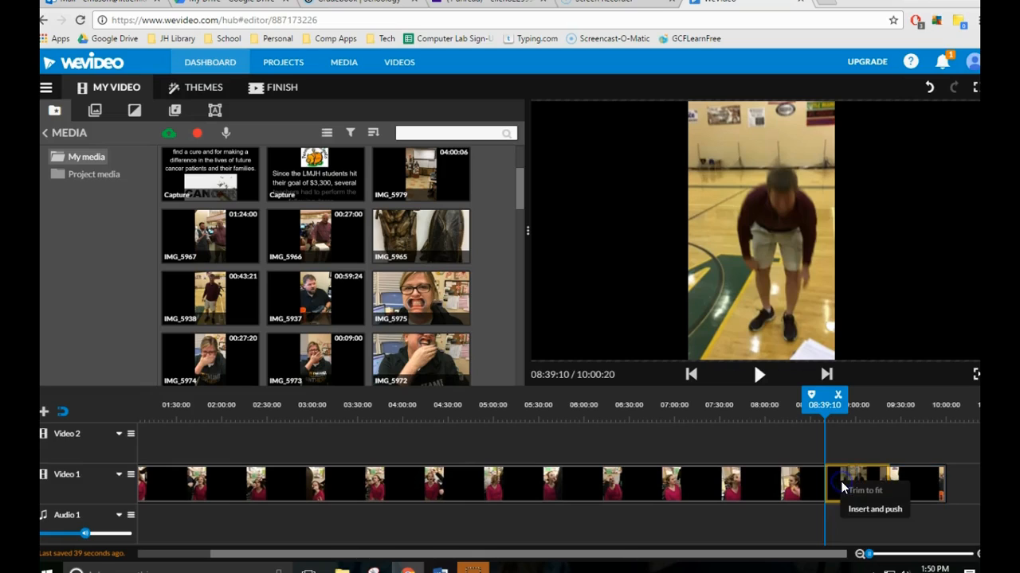
{"action": "left_click", "coordinate": [870, 519]}
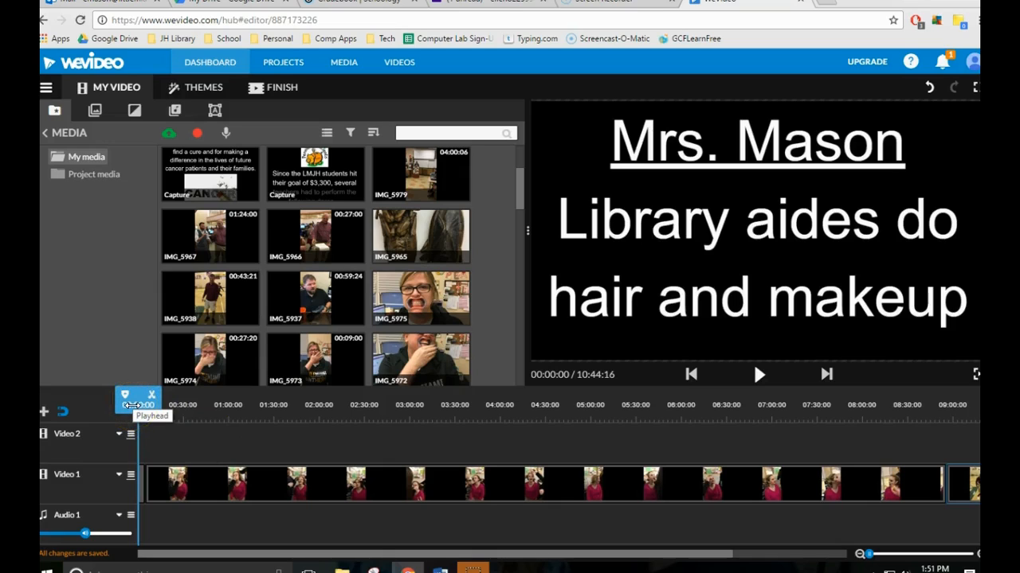
Split the IMG_5950 clip at 02:18:09 and delete its second part.
{"action": "left_click_drag", "start_coordinate": [132, 405], "coordinate": [358, 478]}
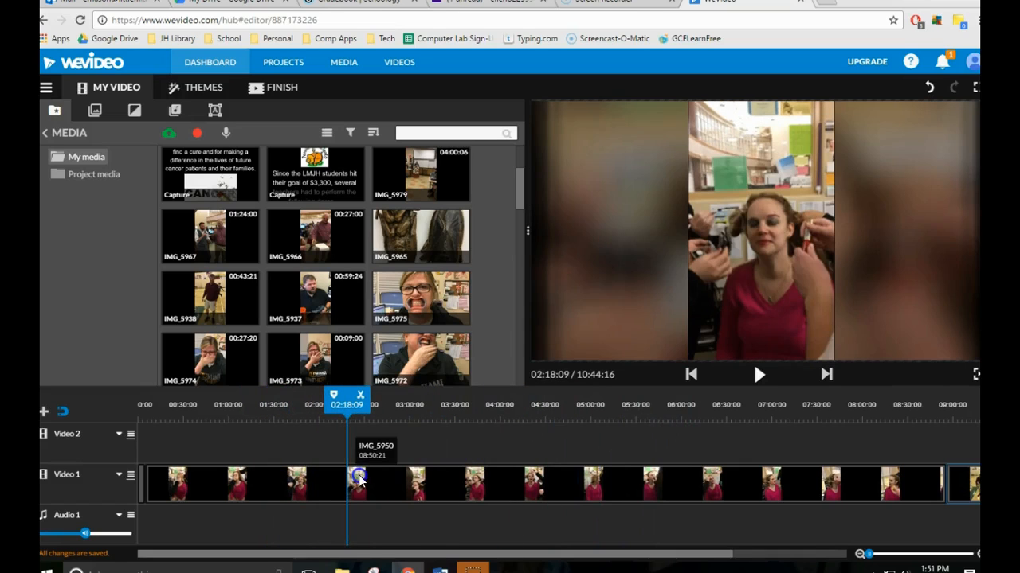
{"action": "left_click", "coordinate": [361, 401]}
{"action": "left_click_drag", "start_coordinate": [344, 413], "coordinate": [323, 410]}
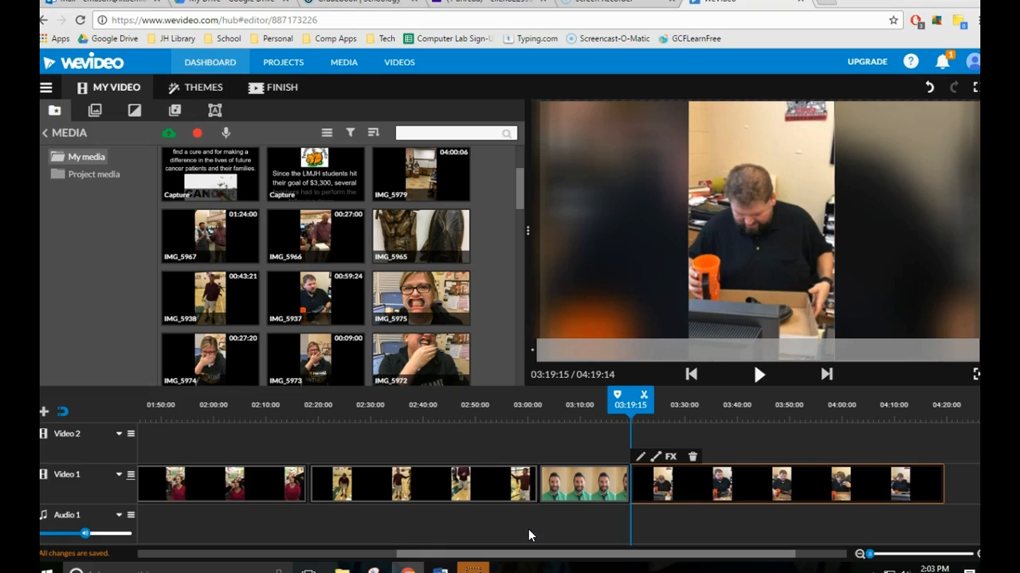
{"action": "left_click_drag", "start_coordinate": [630, 405], "coordinate": [594, 418]}
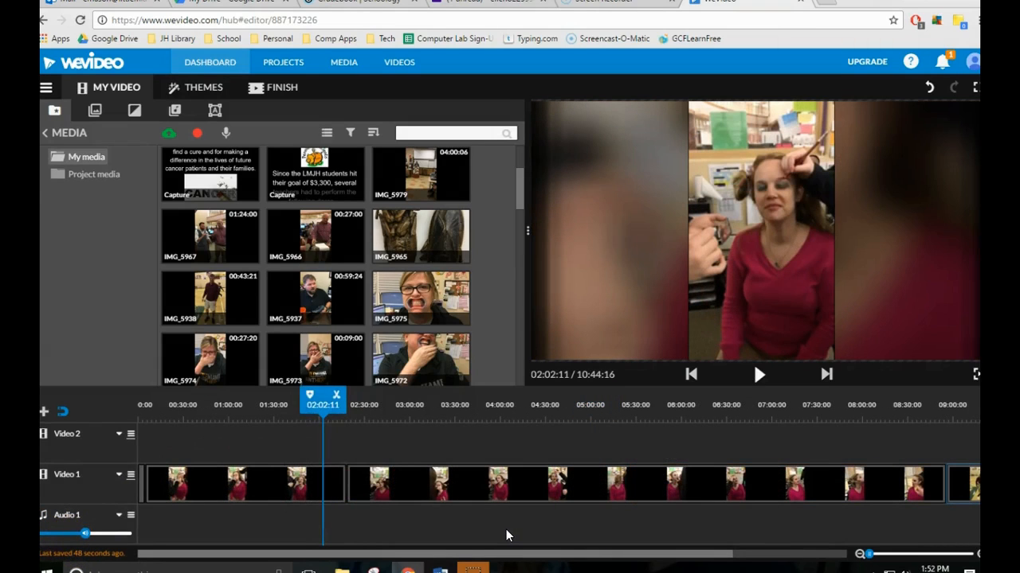
{"action": "left_click", "coordinate": [517, 482]}
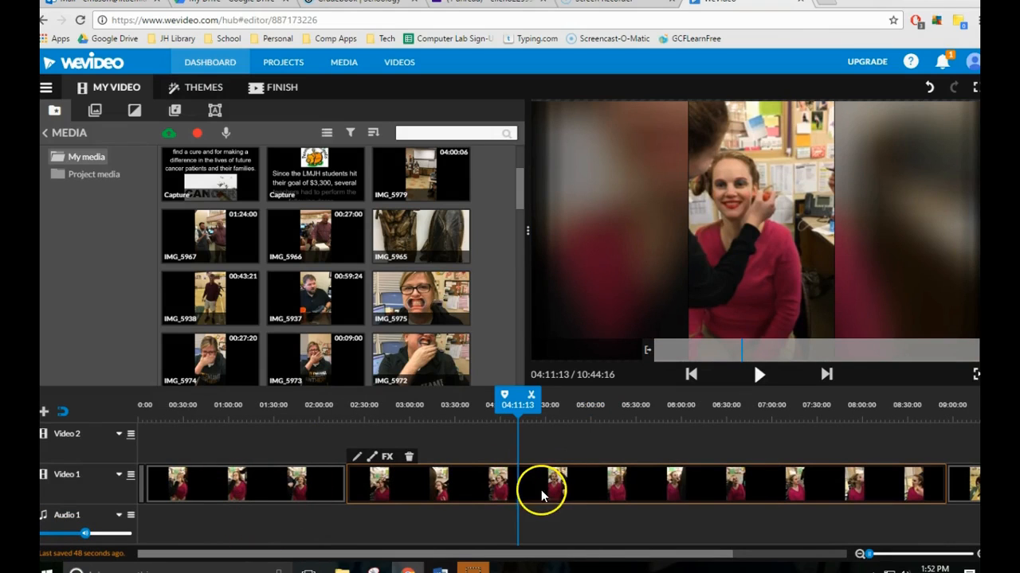
{"action": "left_click", "coordinate": [414, 457]}
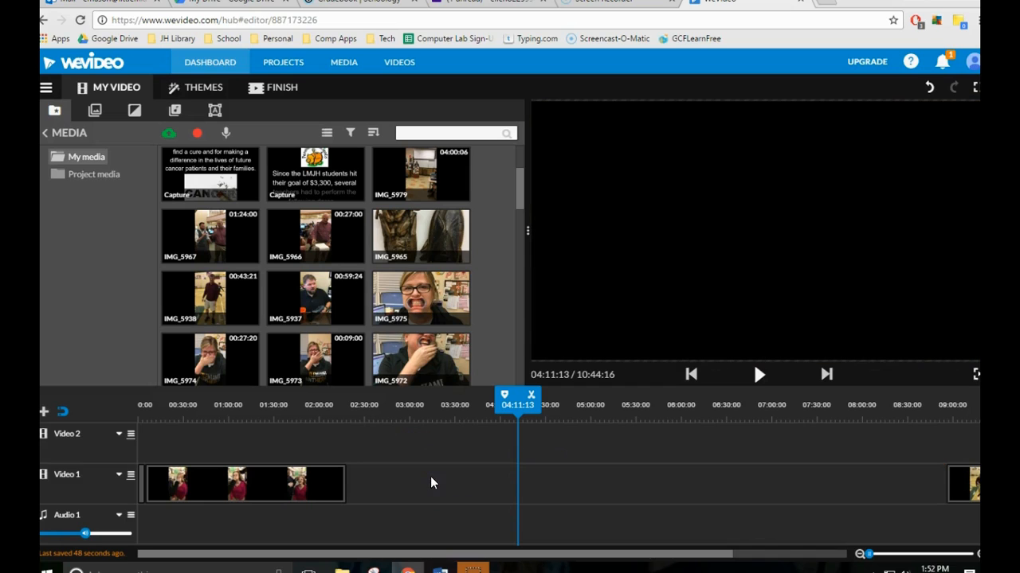
Select all clips on Video 1 and close the gaps between them.
{"action": "left_click_drag", "start_coordinate": [505, 553], "coordinate": [483, 555]}
{"action": "left_click", "coordinate": [860, 555]}
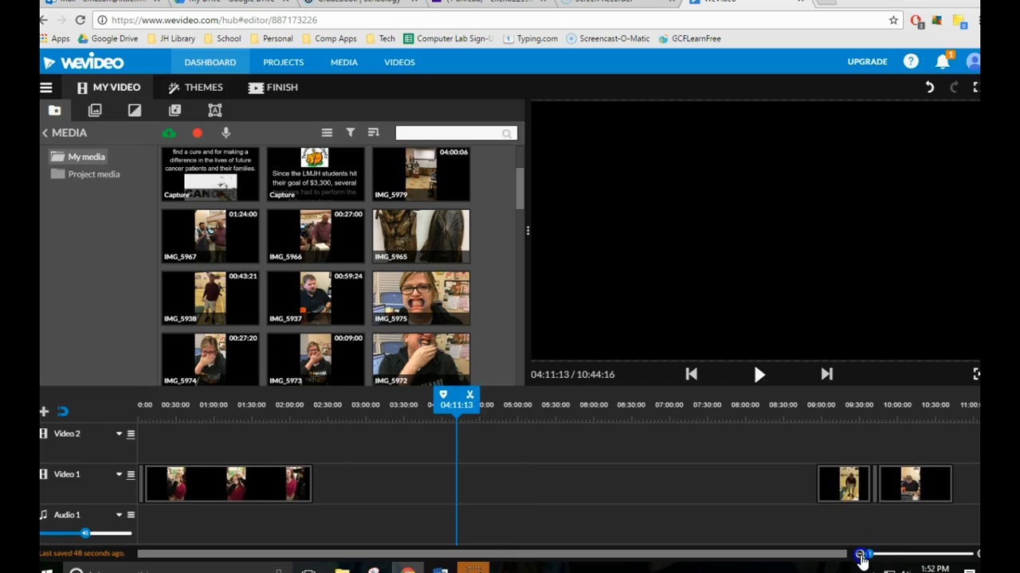
{"action": "mouse_move", "coordinate": [867, 554]}
{"action": "left_mouse_down"}
{"action": "mouse_move", "coordinate": [932, 553]}
{"action": "mouse_move", "coordinate": [866, 555]}
{"action": "left_mouse_up"}
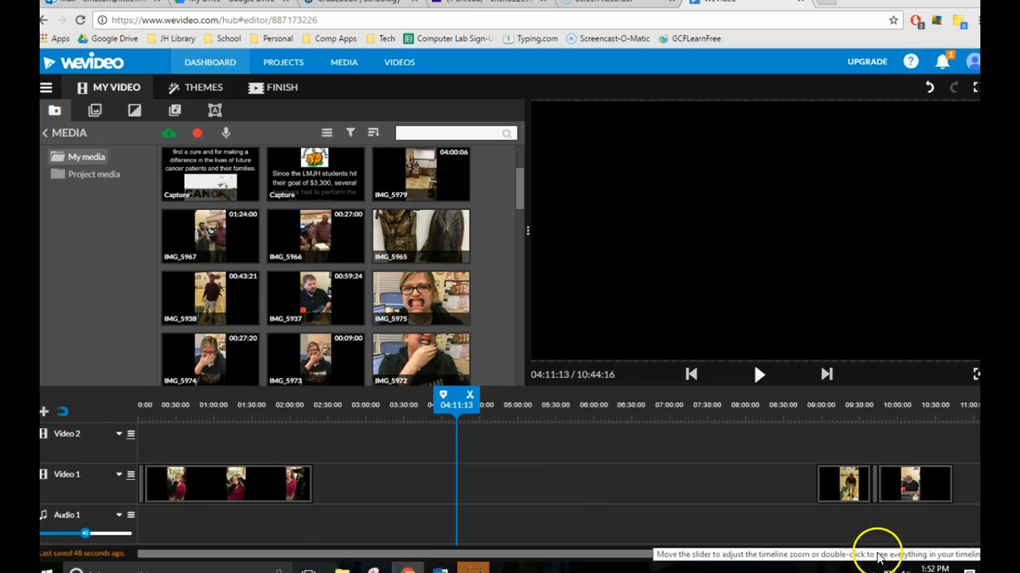
{"action": "mouse_move", "coordinate": [873, 555]}
{"action": "left_mouse_down"}
{"action": "mouse_move", "coordinate": [903, 554]}
{"action": "mouse_move", "coordinate": [860, 560]}
{"action": "left_mouse_up"}
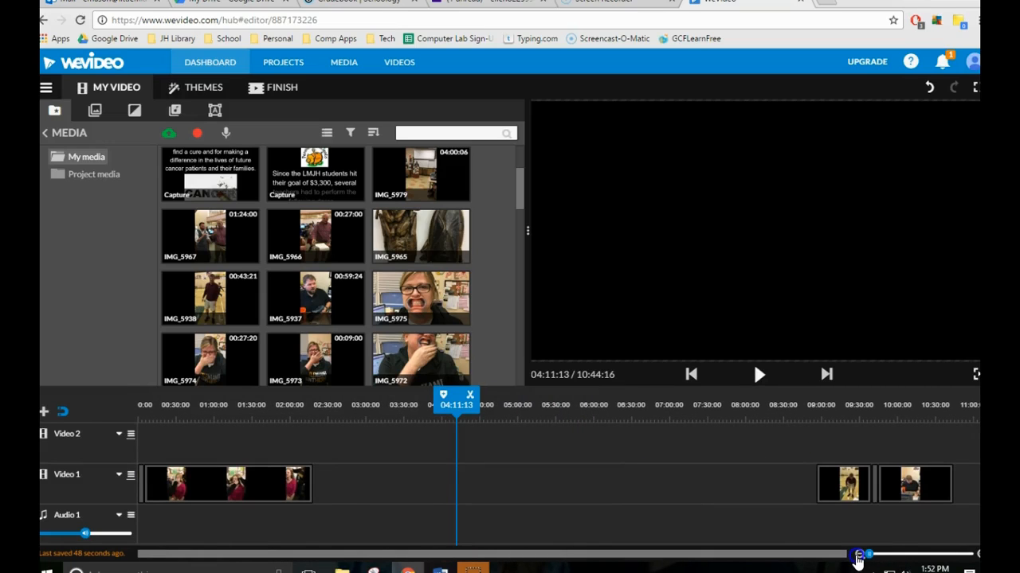
{"action": "left_click", "coordinate": [859, 556]}
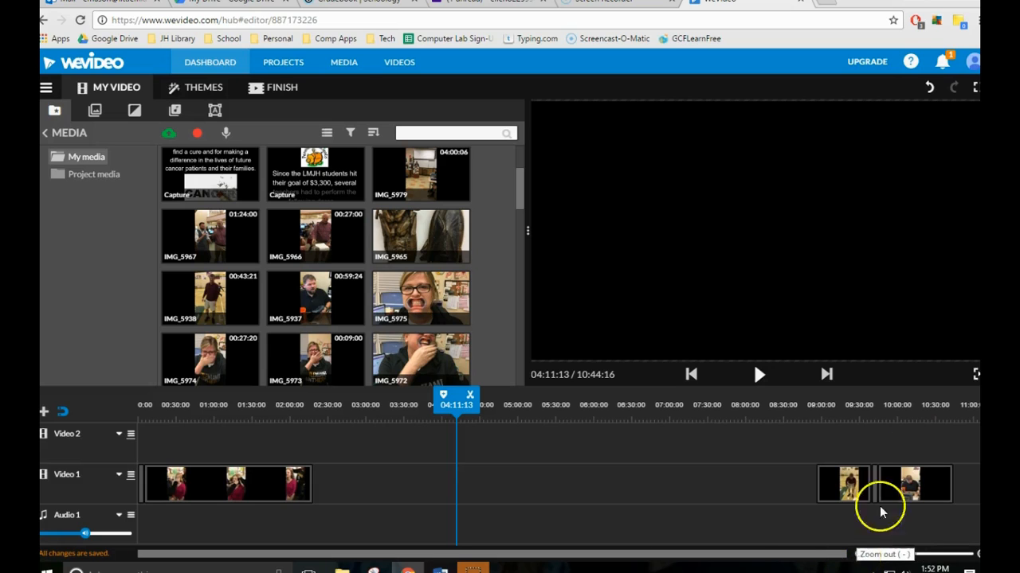
{"action": "left_click_drag", "start_coordinate": [930, 439], "coordinate": [137, 494]}
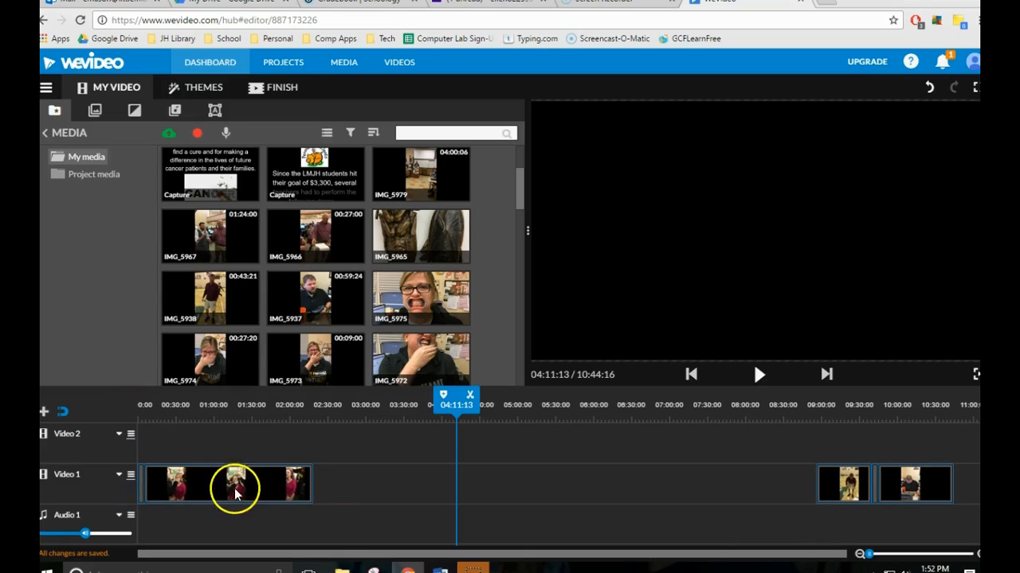
{"action": "right_click", "coordinate": [286, 482]}
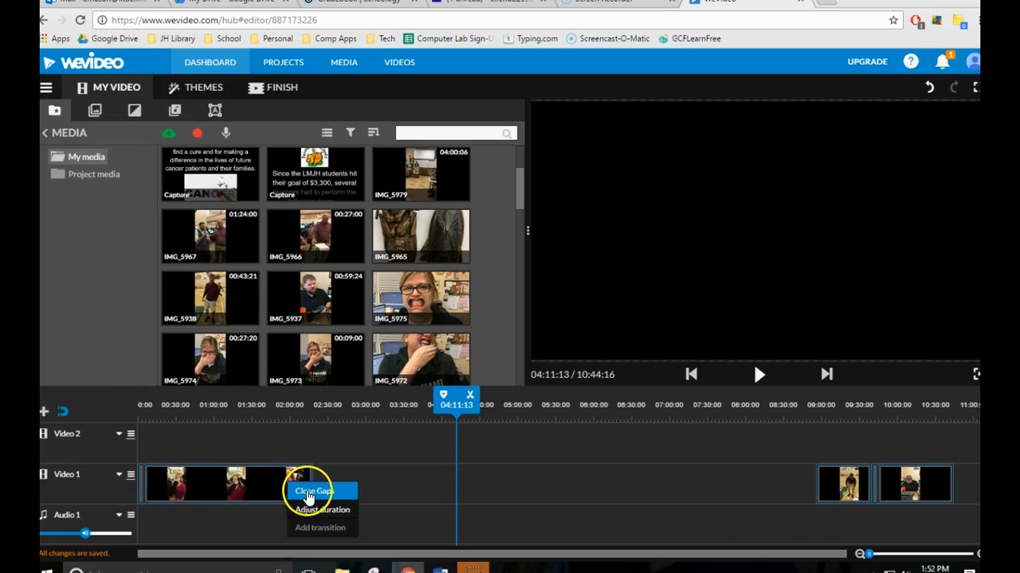
{"action": "left_click", "coordinate": [311, 493]}
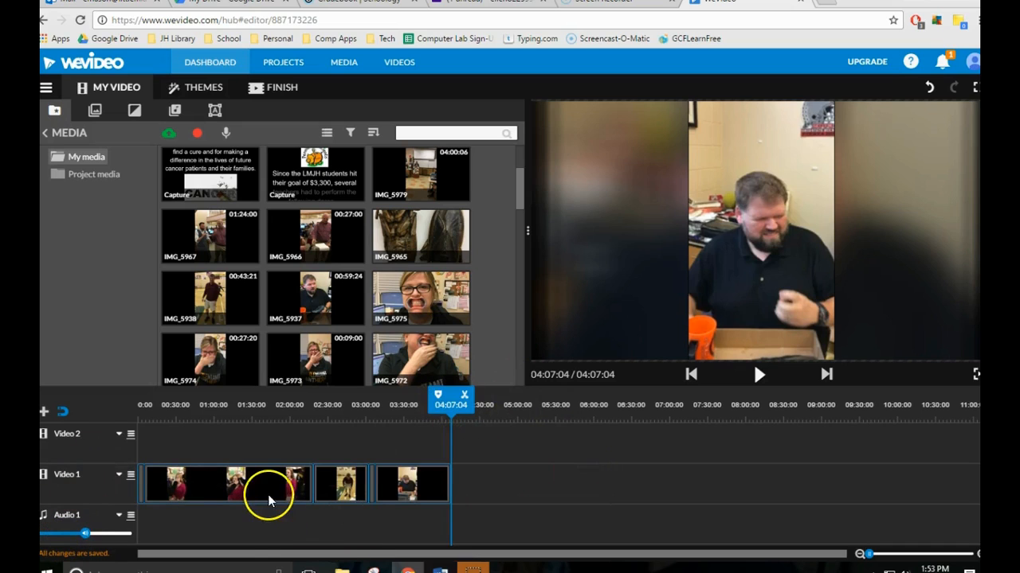
Set the playback speed of the IMG_5950 clip to 6x and turn on Smooth in/out.
{"action": "double_click", "coordinate": [212, 483]}
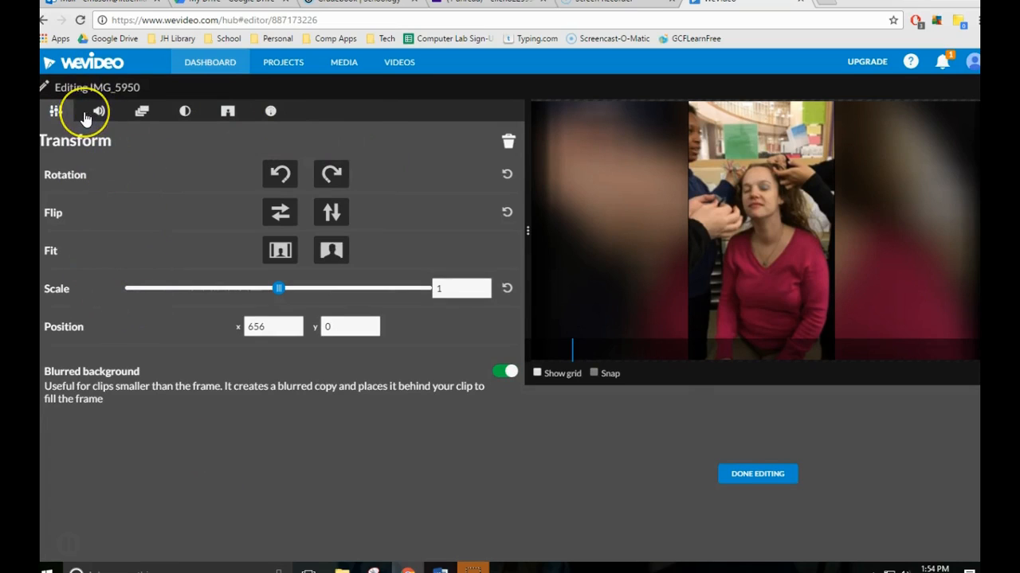
{"action": "left_click", "coordinate": [272, 113]}
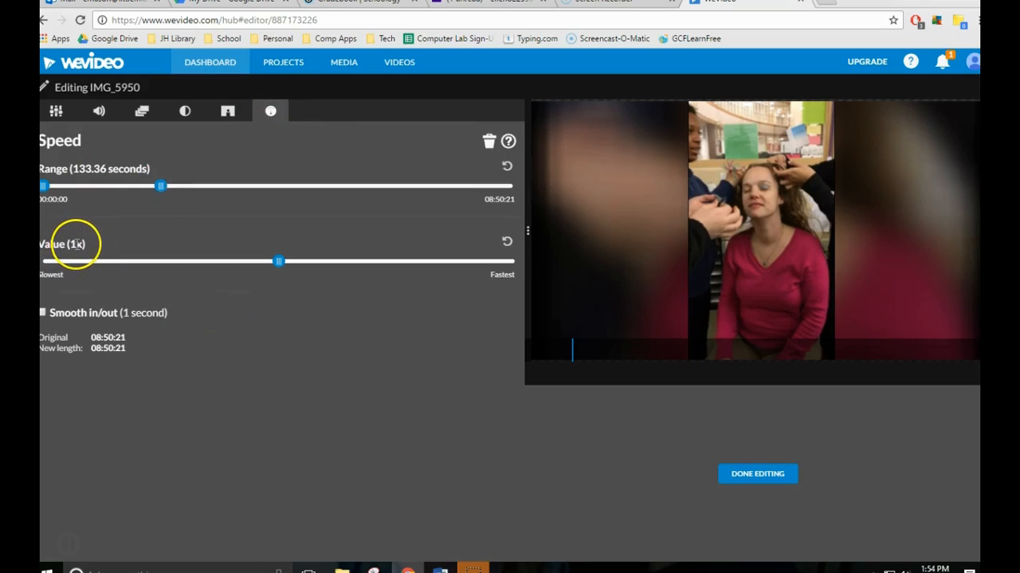
{"action": "left_click_drag", "start_coordinate": [280, 262], "coordinate": [411, 267]}
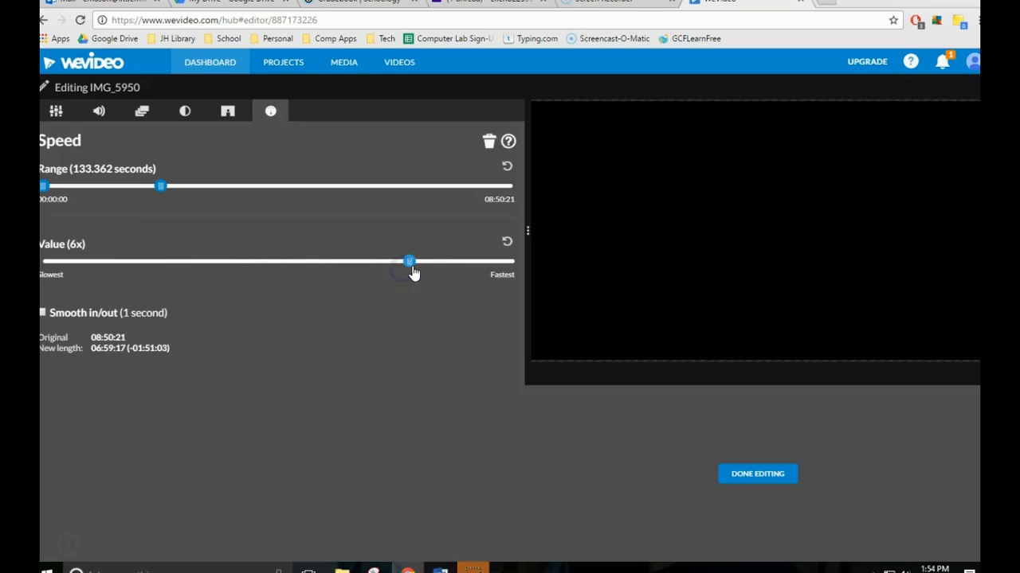
{"action": "left_click", "coordinate": [44, 312]}
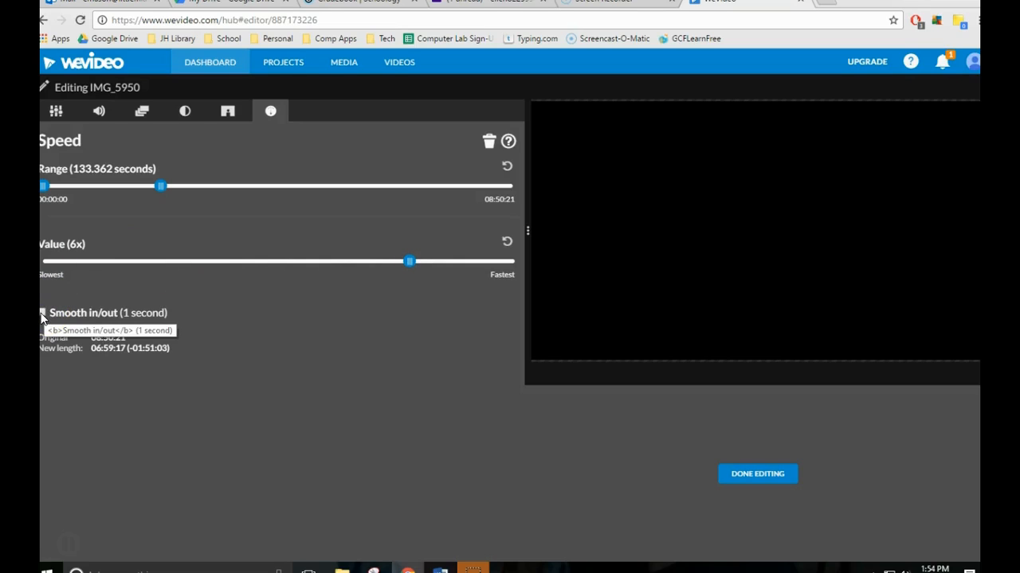
{"action": "left_click", "coordinate": [42, 316]}
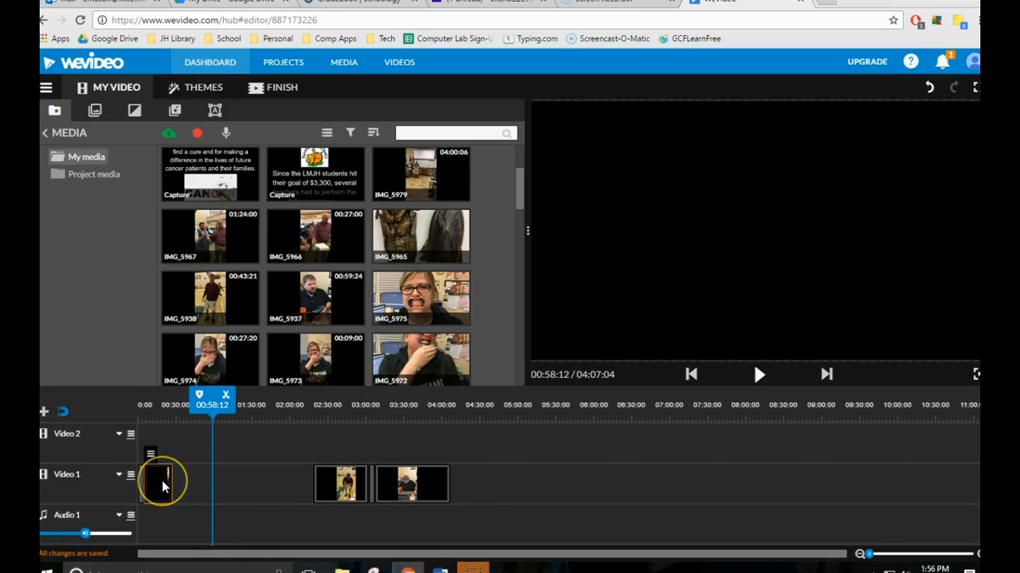
Reopen the IMG_5950 clip's speed settings, slow it down to -6x and finish editing.
{"action": "left_click_drag", "start_coordinate": [162, 484], "coordinate": [96, 538]}
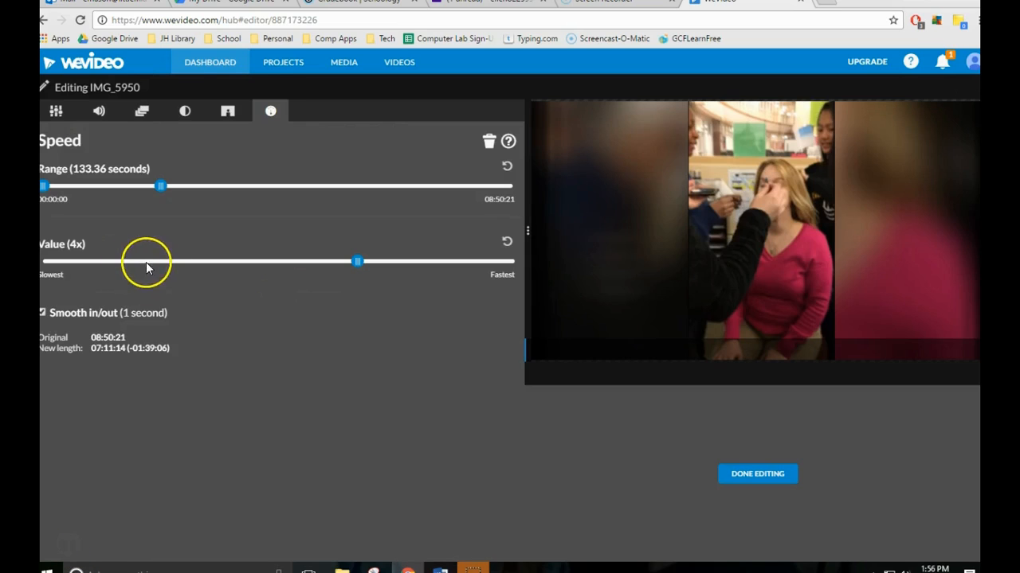
{"action": "left_click", "coordinate": [147, 262]}
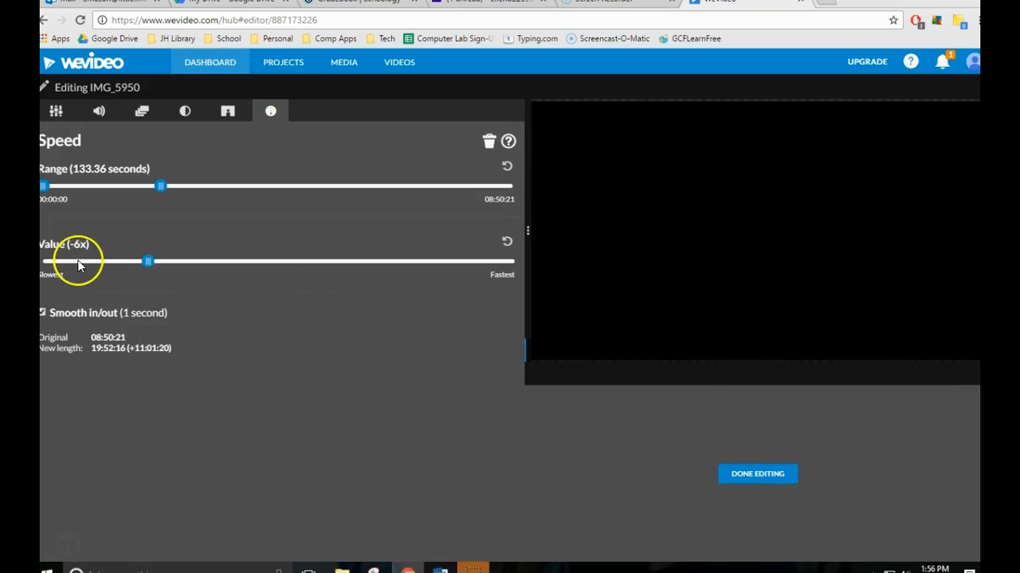
{"action": "left_click", "coordinate": [749, 476]}
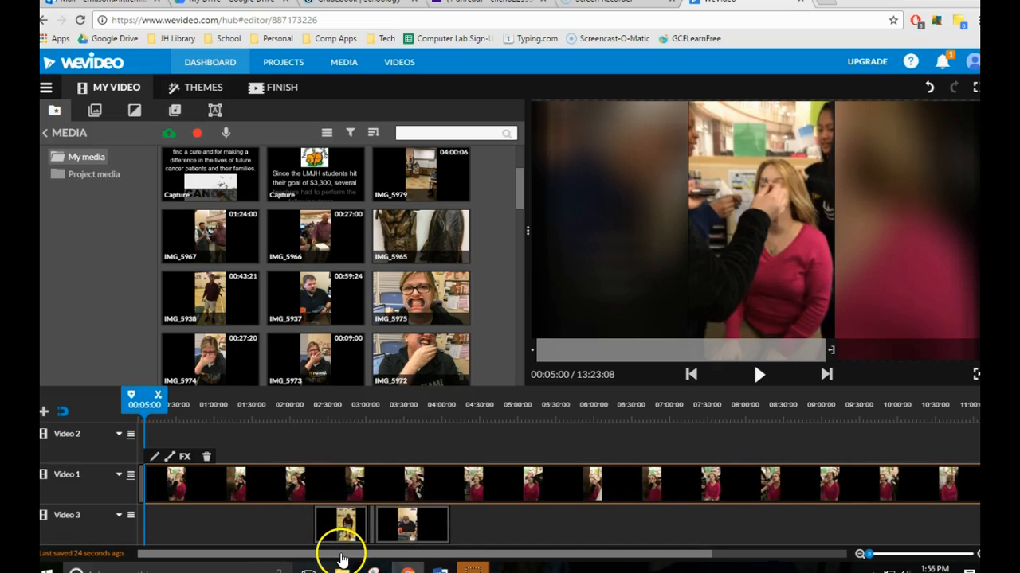
Move the clips on the Video 3 track onto Video 1, directly after the end of IMG_5950.
{"action": "left_click_drag", "start_coordinate": [341, 555], "coordinate": [610, 555]}
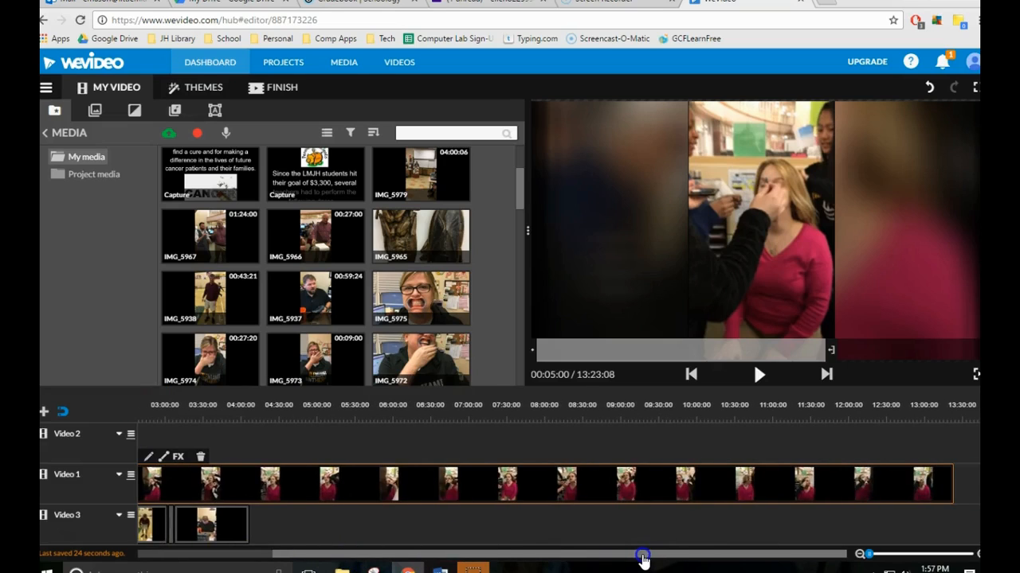
{"action": "left_click_drag", "start_coordinate": [439, 561], "coordinate": [359, 560]}
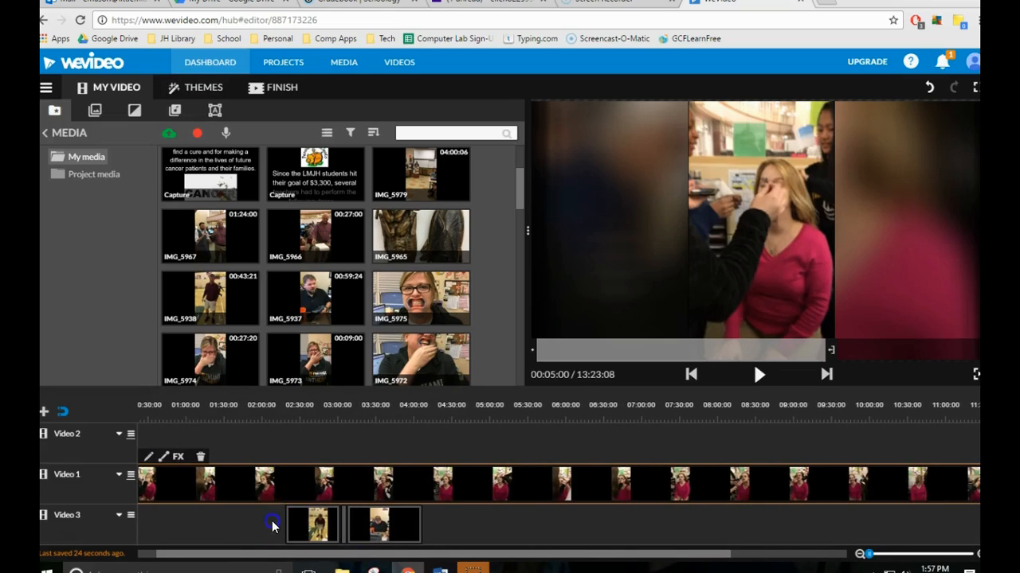
{"action": "left_click_drag", "start_coordinate": [273, 522], "coordinate": [465, 523]}
{"action": "mouse_move", "coordinate": [391, 528]}
{"action": "left_mouse_down"}
{"action": "mouse_move", "coordinate": [979, 525]}
{"action": "mouse_move", "coordinate": [382, 534]}
{"action": "left_mouse_up"}
{"action": "left_click_drag", "start_coordinate": [262, 556], "coordinate": [352, 556]}
{"action": "left_click_drag", "start_coordinate": [262, 532], "coordinate": [786, 525]}
{"action": "left_click_drag", "start_coordinate": [399, 555], "coordinate": [422, 555]}
{"action": "left_click_drag", "start_coordinate": [689, 512], "coordinate": [944, 480]}
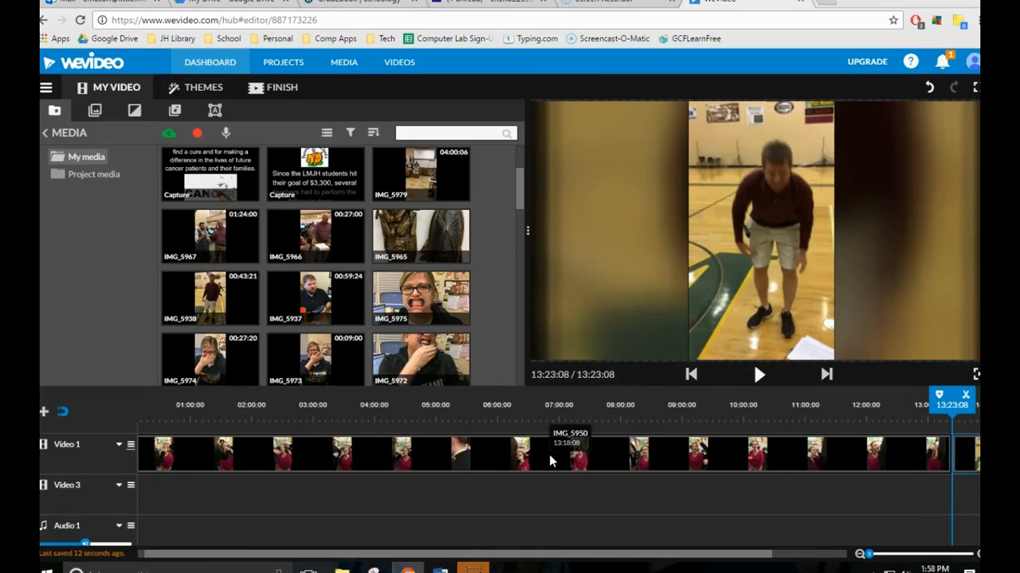
{"action": "left_click", "coordinate": [528, 494]}
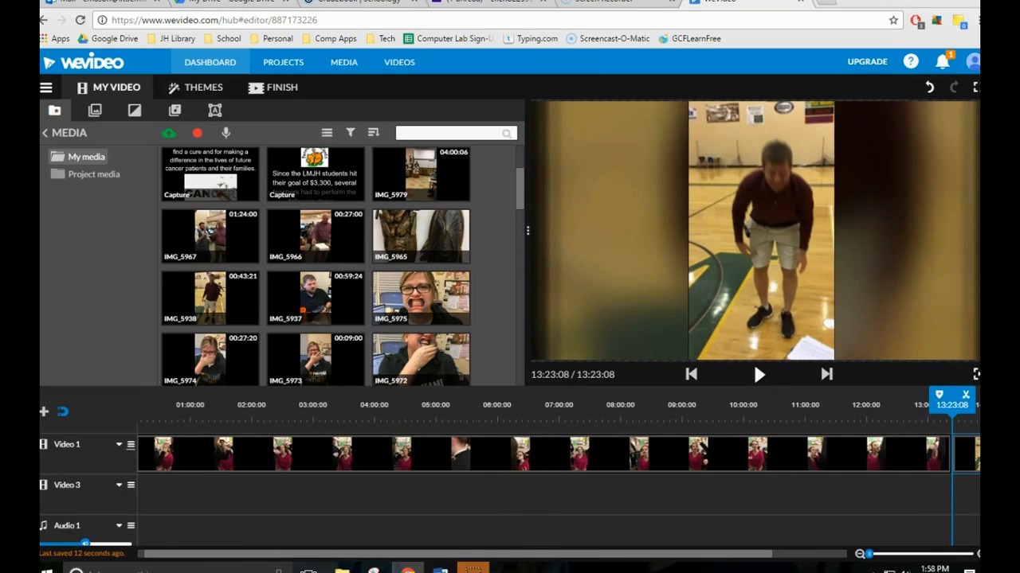
Undo the last moves of the clips that follow IMG_5950.
{"action": "left_click", "coordinate": [930, 90]}
{"action": "left_click", "coordinate": [930, 90]}
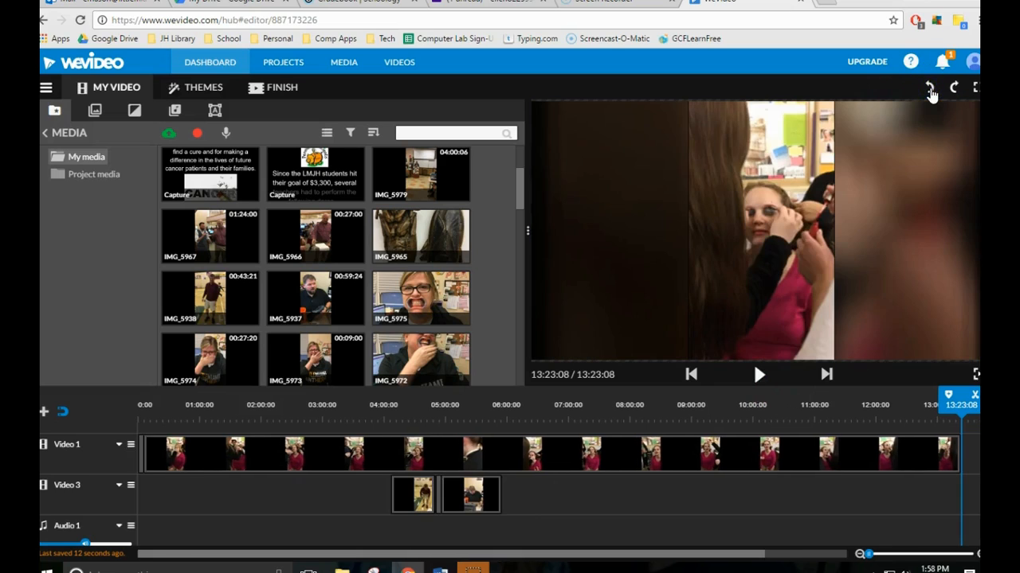
{"action": "left_click", "coordinate": [930, 90]}
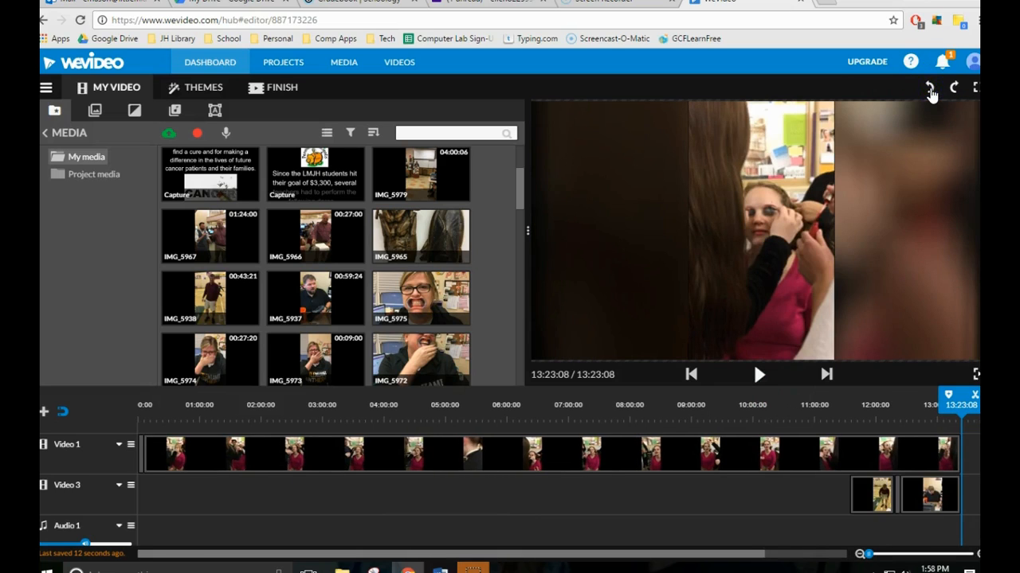
Undo the remaining clip moves and the speed changes made to the IMG_5950 clip.
{"action": "left_click", "coordinate": [930, 90]}
{"action": "left_click", "coordinate": [930, 90]}
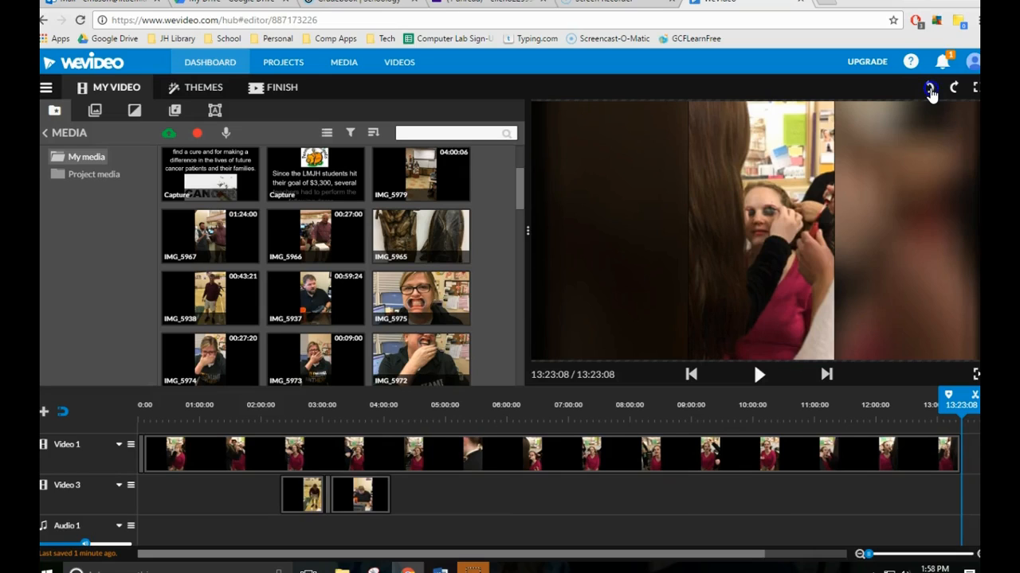
{"action": "left_click", "coordinate": [929, 90]}
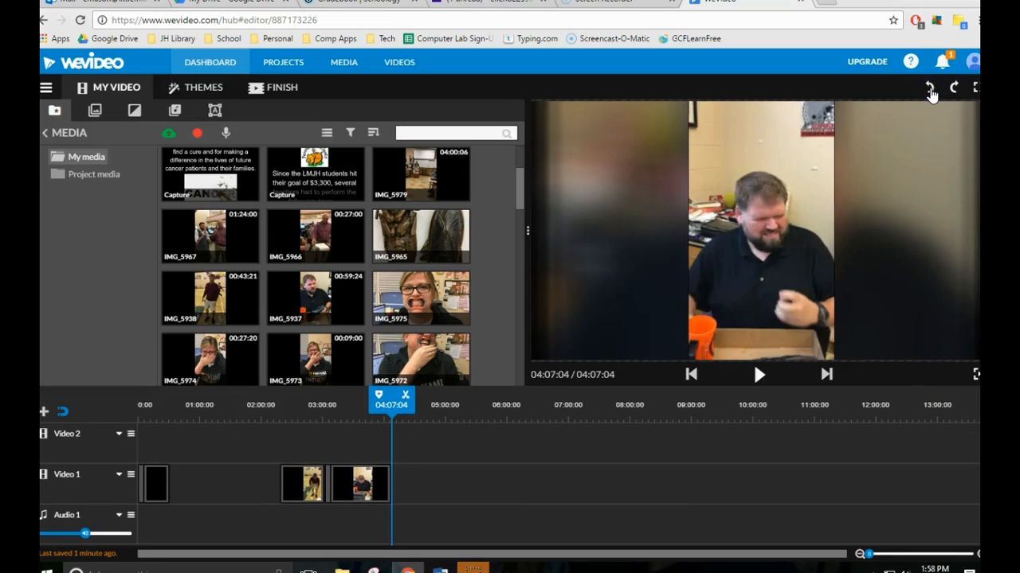
{"action": "left_click", "coordinate": [930, 90]}
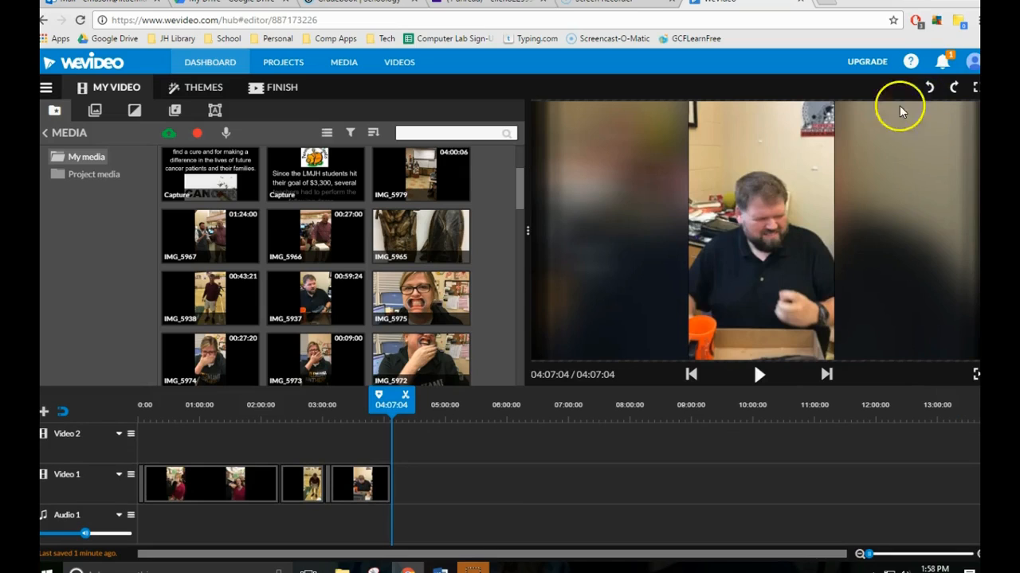
{"action": "left_click", "coordinate": [66, 546]}
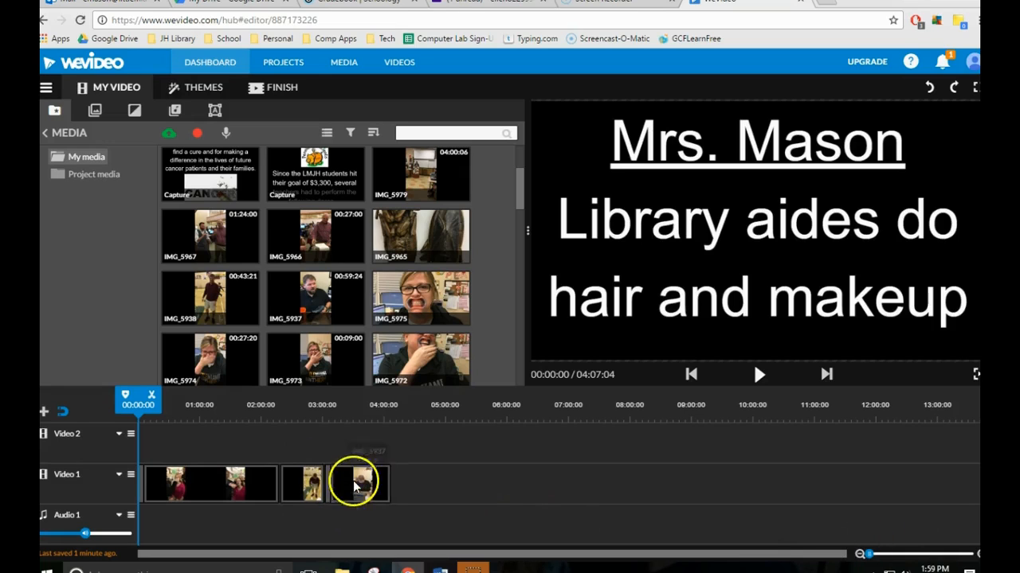
Animate the IMG_5998[1] photo on Video 1 so that it zooms in to an End scale of 2.28, and finish editing.
{"action": "left_click", "coordinate": [880, 553]}
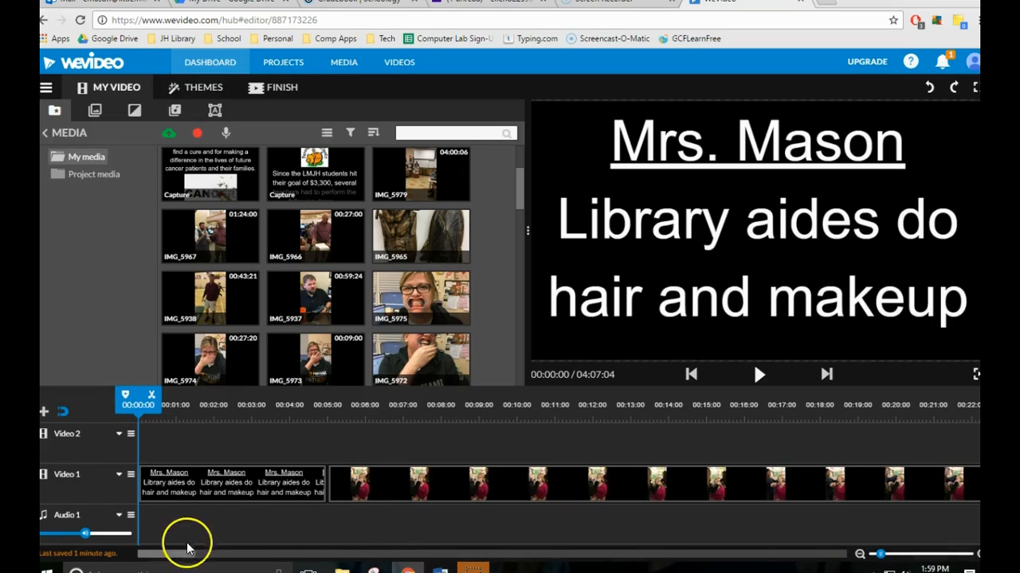
{"action": "left_click_drag", "start_coordinate": [182, 555], "coordinate": [632, 555]}
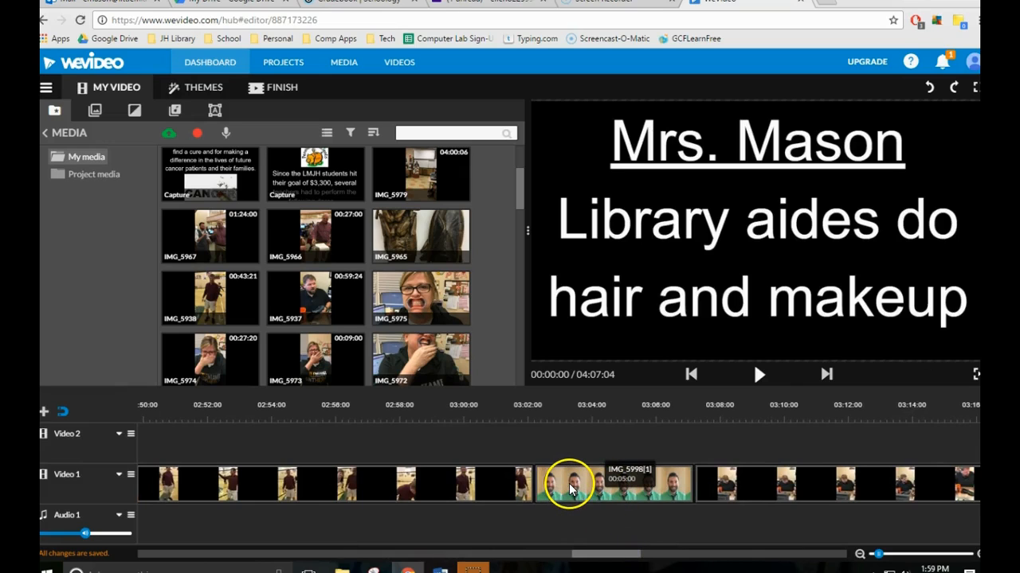
{"action": "double_click", "coordinate": [570, 487]}
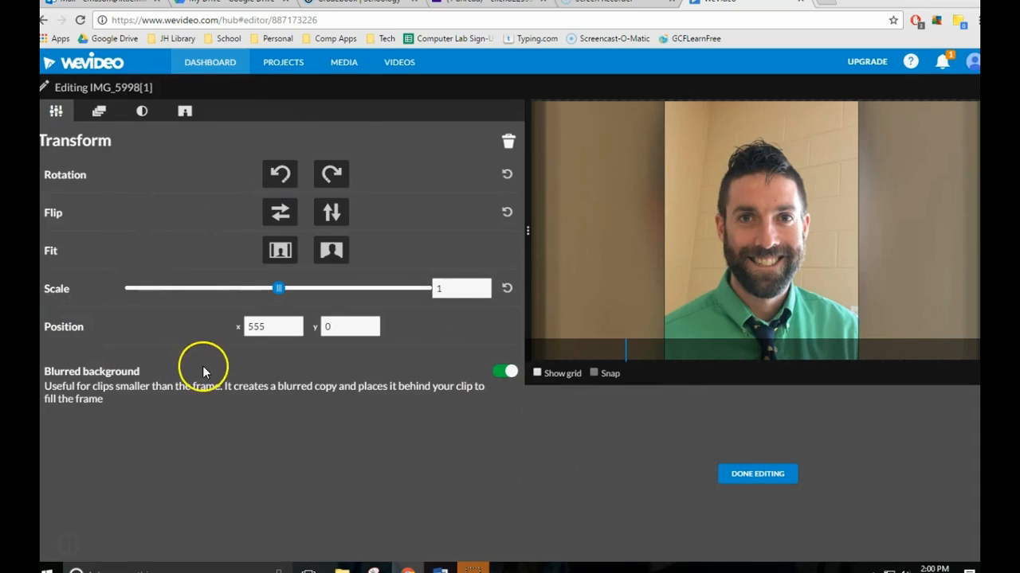
{"action": "left_click", "coordinate": [99, 115]}
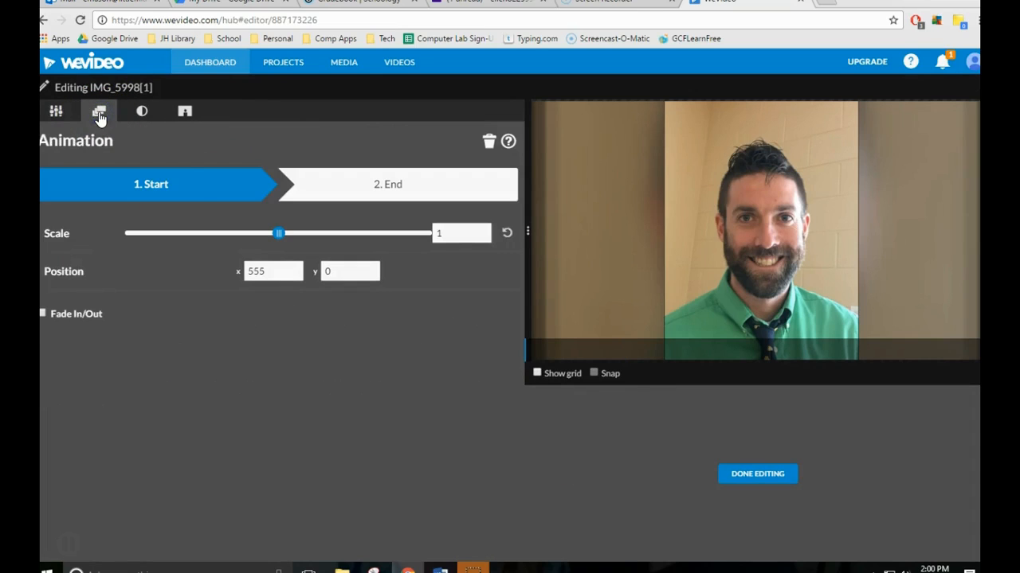
{"action": "left_click", "coordinate": [159, 185]}
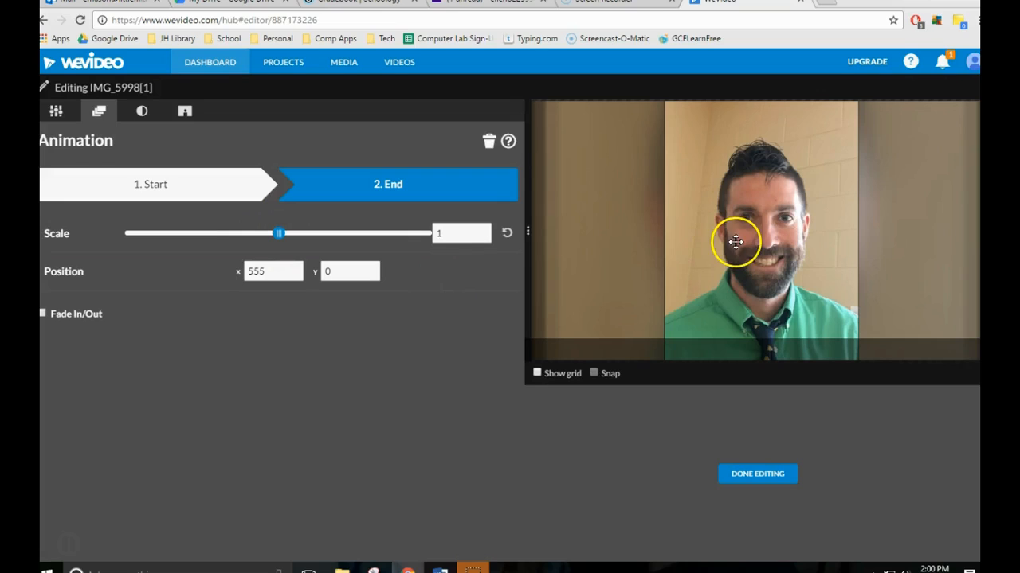
{"action": "left_click_drag", "start_coordinate": [233, 234], "coordinate": [211, 235]}
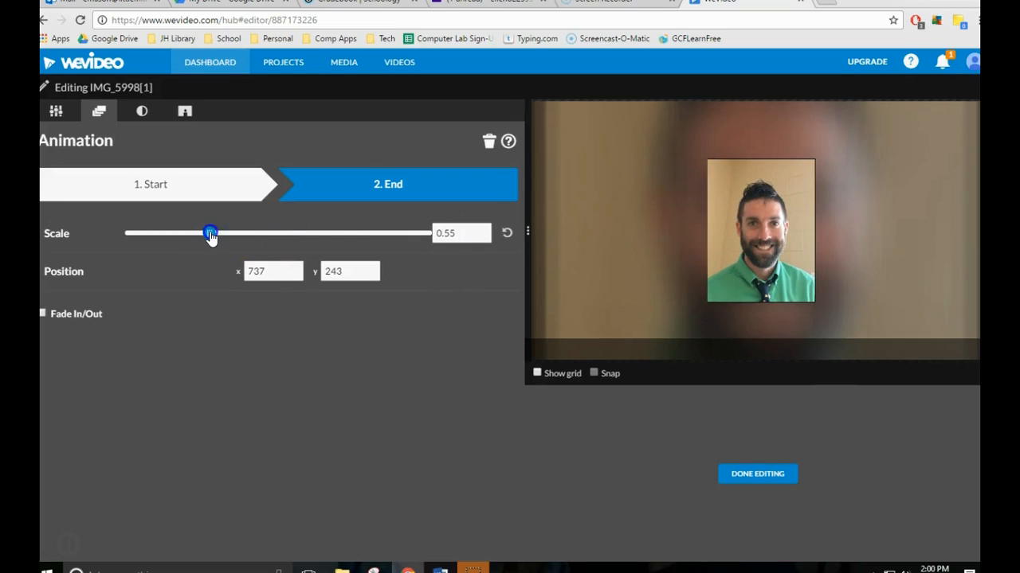
{"action": "double_click", "coordinate": [392, 195]}
{"action": "left_click", "coordinate": [330, 235]}
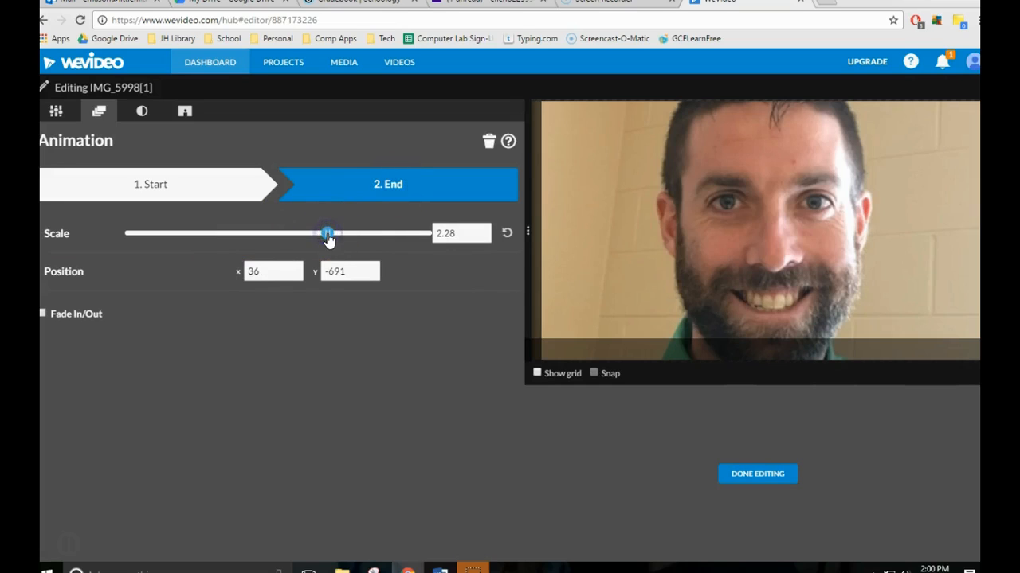
{"action": "left_click", "coordinate": [751, 473]}
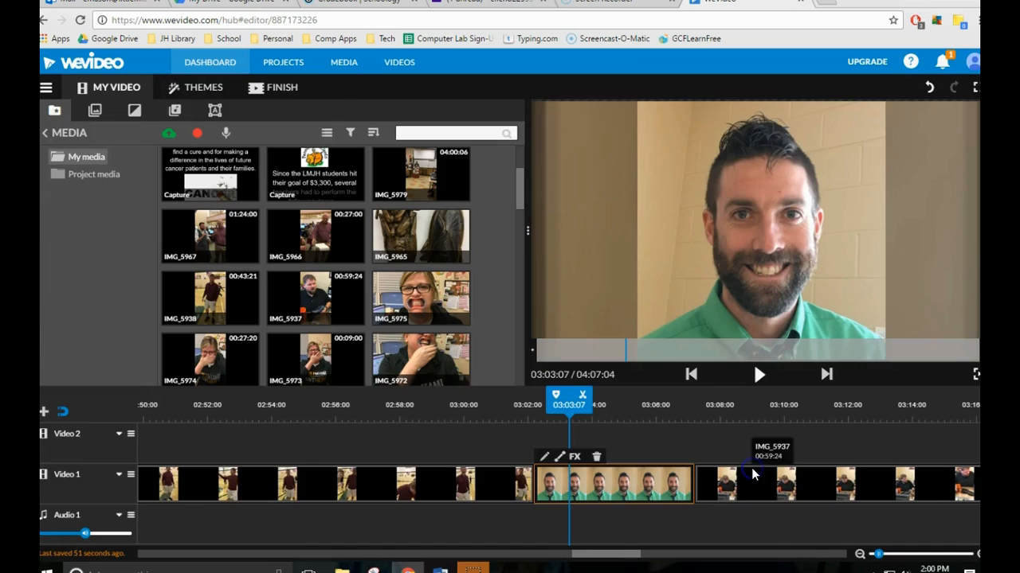
Preview the zoom animation by playing the timeline from just before the IMG_5998[1] photo.
{"action": "left_click_drag", "start_coordinate": [578, 406], "coordinate": [533, 410]}
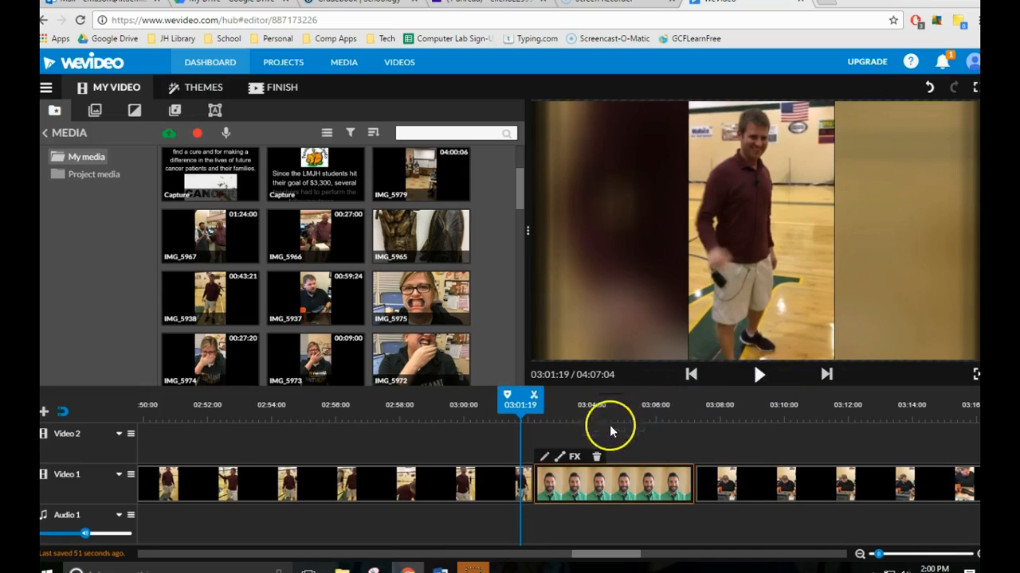
{"action": "left_click", "coordinate": [758, 374]}
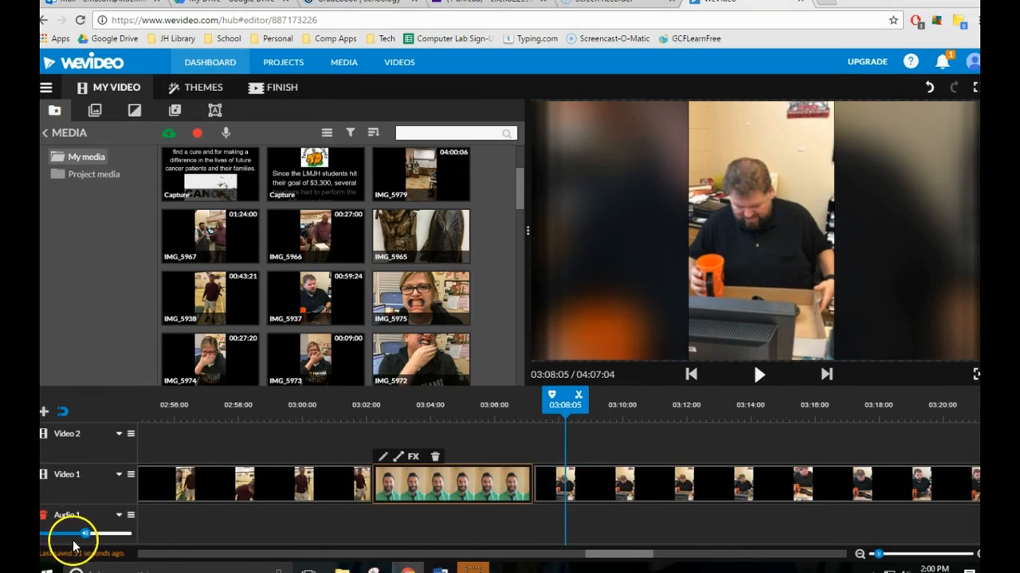
{"action": "left_click", "coordinate": [73, 543]}
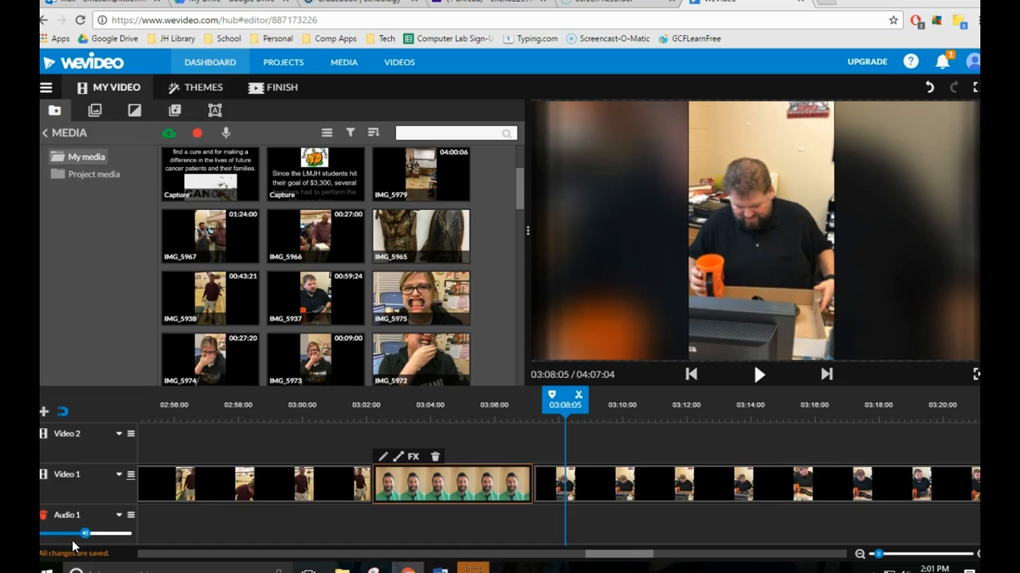
Try to lengthen the IMG_5998[1] photo by extending its end towards the neighbouring IMG_5937 clip.
{"action": "left_click", "coordinate": [454, 488]}
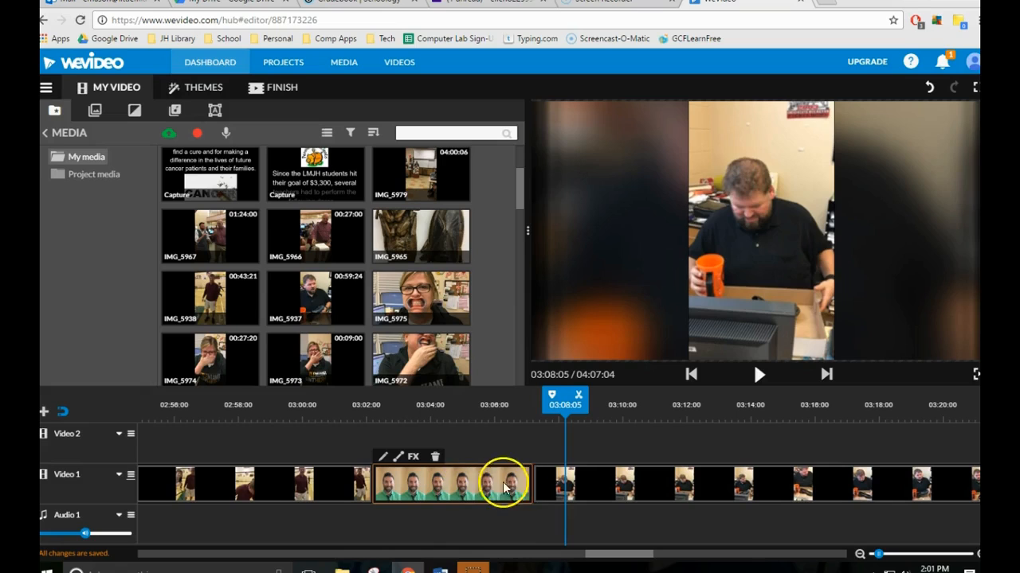
{"action": "left_click", "coordinate": [546, 486]}
{"action": "left_click_drag", "start_coordinate": [532, 484], "coordinate": [556, 482]}
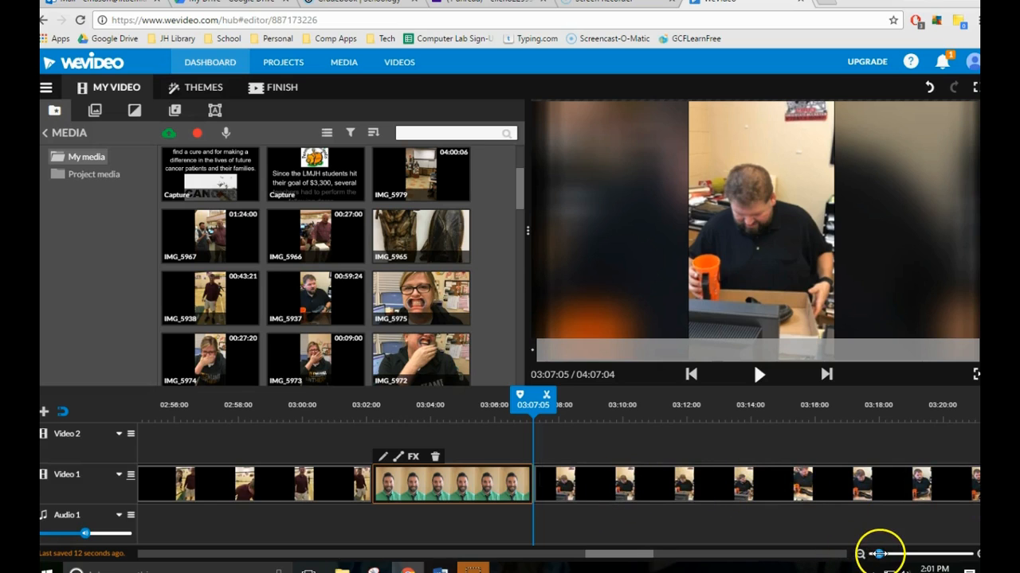
Lengthen IMG_5998[1] on Video 1 to end at about 03:19:15, moving IMG_5937 aside to Video 2 and back directly after it.
{"action": "left_click_drag", "start_coordinate": [877, 554], "coordinate": [868, 554]}
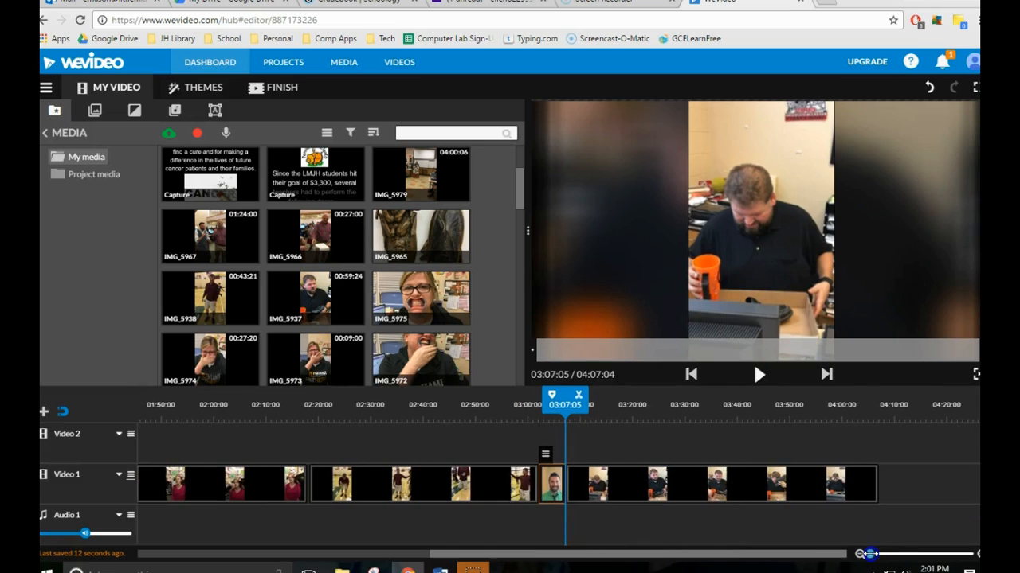
{"action": "left_click_drag", "start_coordinate": [761, 487], "coordinate": [763, 446]}
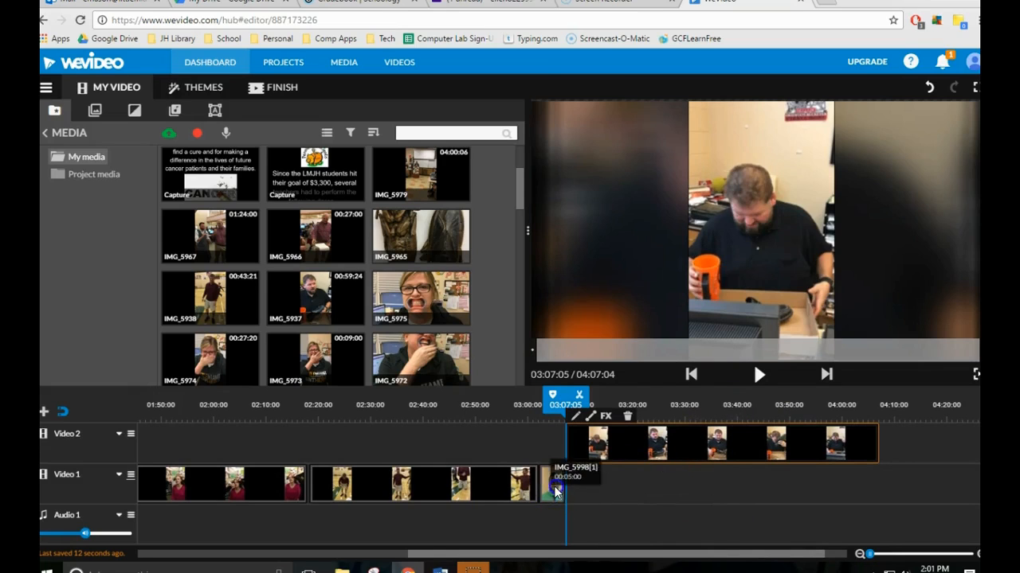
{"action": "left_click", "coordinate": [554, 486]}
{"action": "left_click_drag", "start_coordinate": [564, 485], "coordinate": [625, 486]}
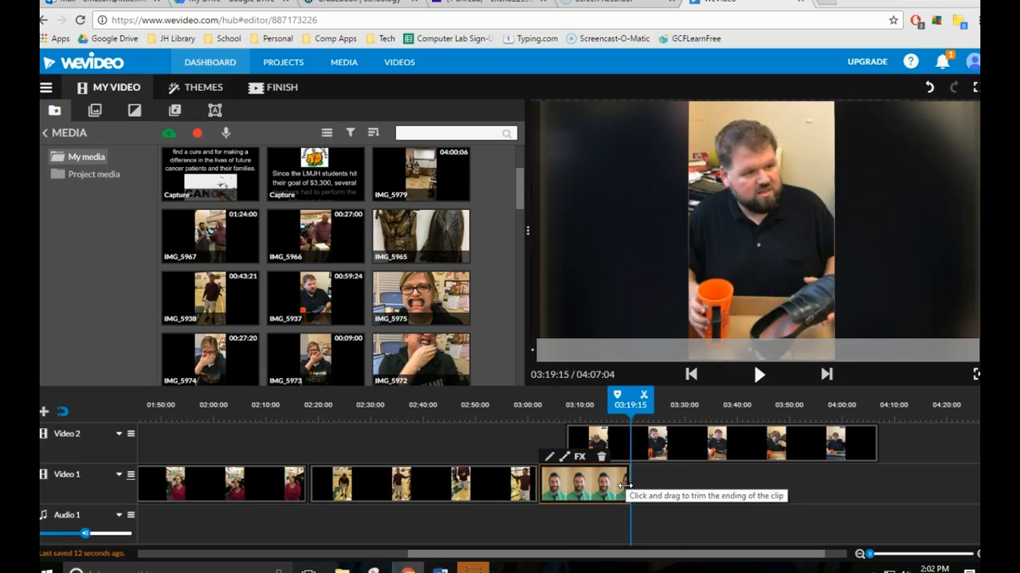
{"action": "left_click_drag", "start_coordinate": [666, 442], "coordinate": [728, 475]}
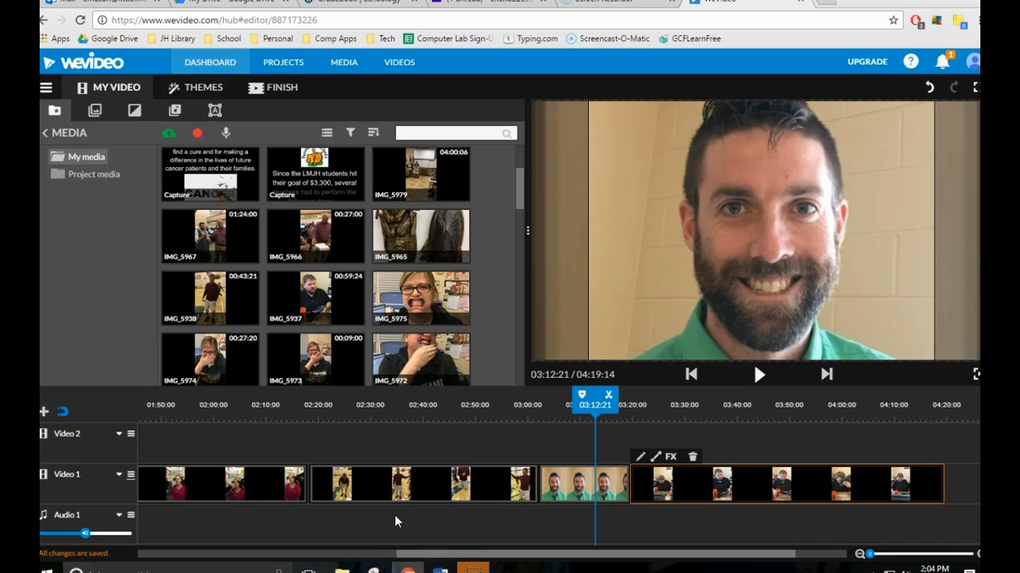
Add a Cross dissolve transition at the start of IMG_5998[1] and move the playhead back to about 02:53:13.
{"action": "scroll", "coordinate": [311, 310], "scroll_direction": "up", "scroll_amount": 2}
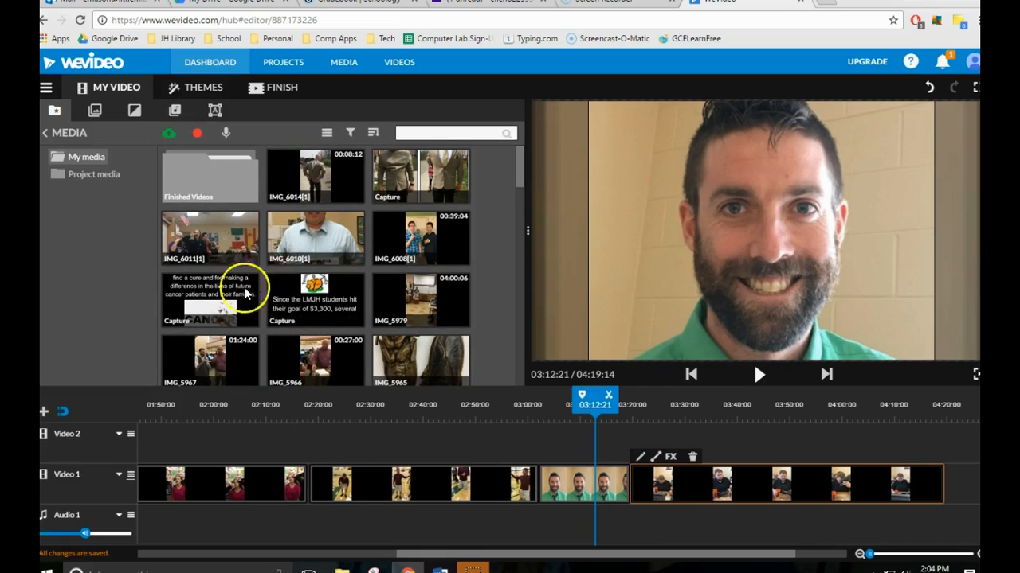
{"action": "left_click", "coordinate": [136, 114]}
{"action": "scroll", "coordinate": [371, 253], "scroll_direction": "down", "scroll_amount": 4}
{"action": "scroll", "coordinate": [371, 252], "scroll_direction": "up", "scroll_amount": 4}
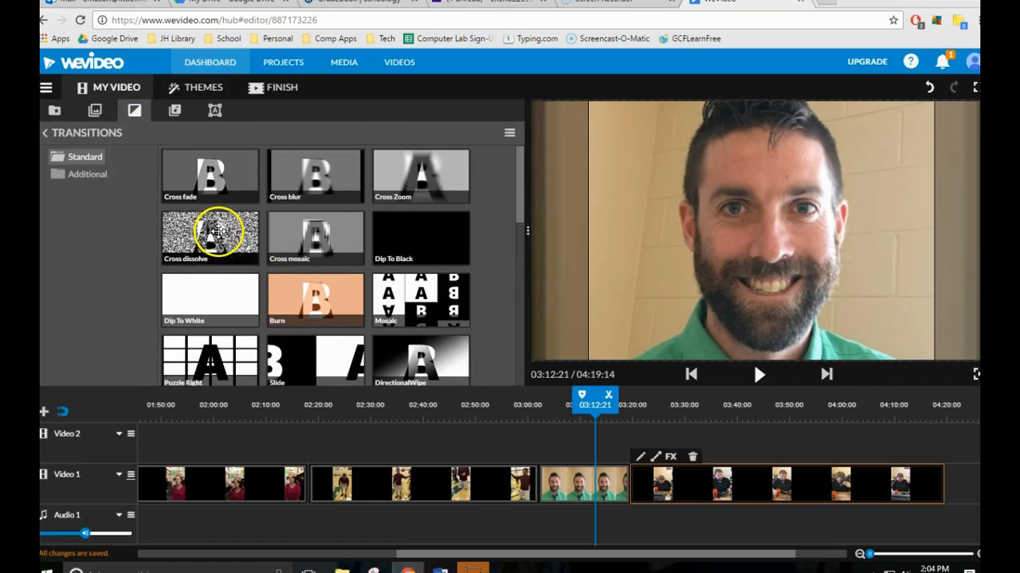
{"action": "mouse_move", "coordinate": [231, 232]}
{"action": "left_mouse_down"}
{"action": "mouse_move", "coordinate": [237, 302]}
{"action": "mouse_move", "coordinate": [300, 467]}
{"action": "mouse_move", "coordinate": [319, 478]}
{"action": "mouse_move", "coordinate": [619, 493]}
{"action": "mouse_move", "coordinate": [549, 500]}
{"action": "left_mouse_up"}
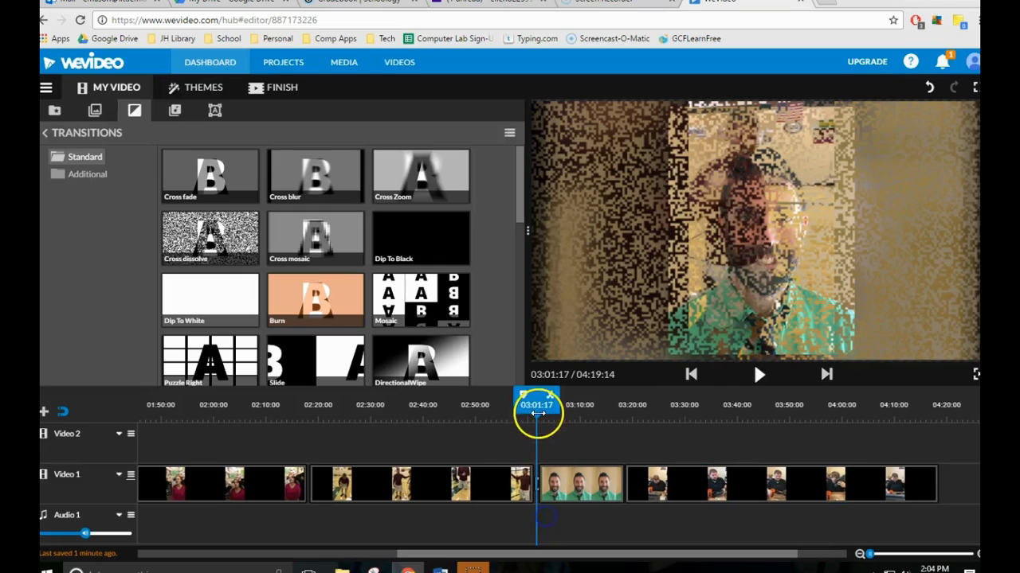
{"action": "left_click_drag", "start_coordinate": [538, 413], "coordinate": [494, 408]}
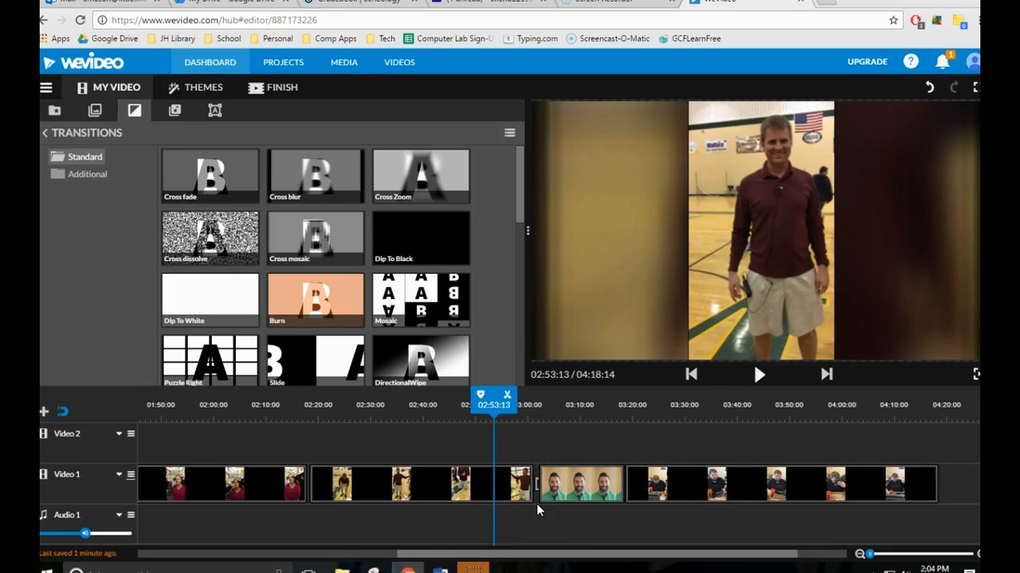
Set the duration of the Cross dissolve before IMG_5998[1] to 0.4 seconds for the selected transition only.
{"action": "left_click", "coordinate": [539, 492]}
{"action": "left_click", "coordinate": [555, 499]}
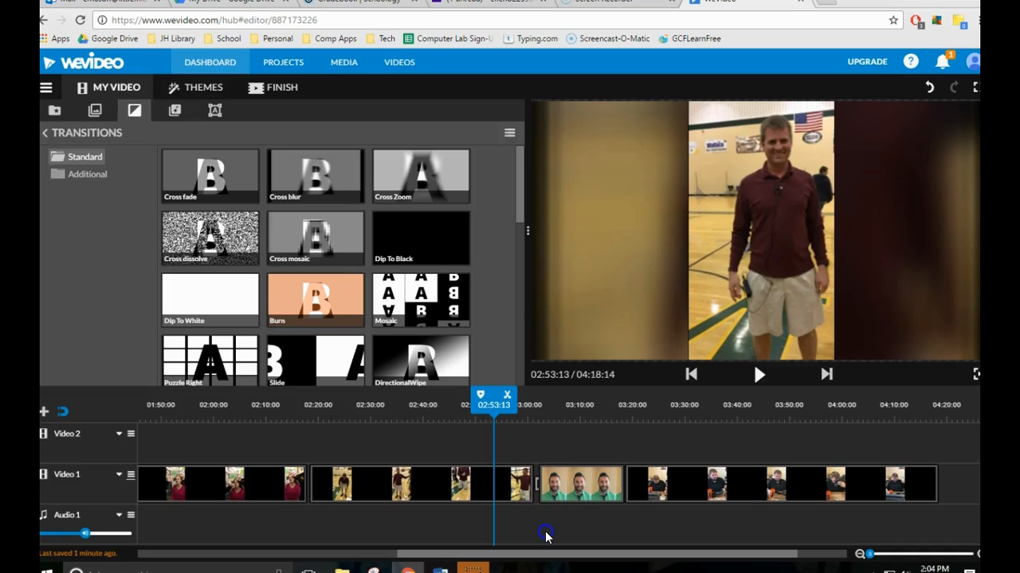
{"action": "mouse_move", "coordinate": [545, 492]}
{"action": "left_mouse_down"}
{"action": "mouse_move", "coordinate": [525, 491]}
{"action": "mouse_move", "coordinate": [537, 490]}
{"action": "left_mouse_up"}
{"action": "double_click", "coordinate": [536, 486]}
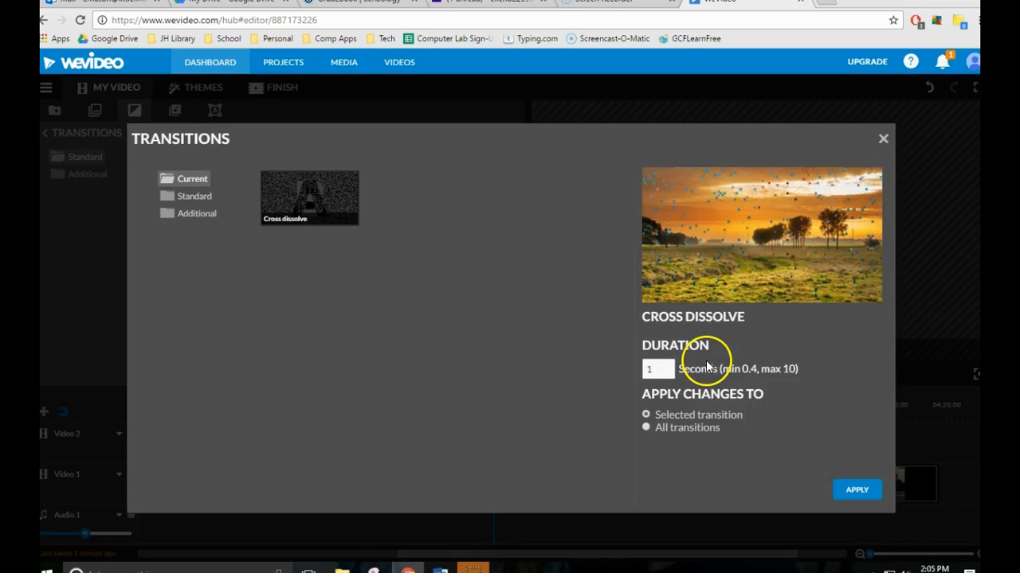
{"action": "left_click", "coordinate": [658, 369]}
{"action": "key", "text": "BackSpace"}
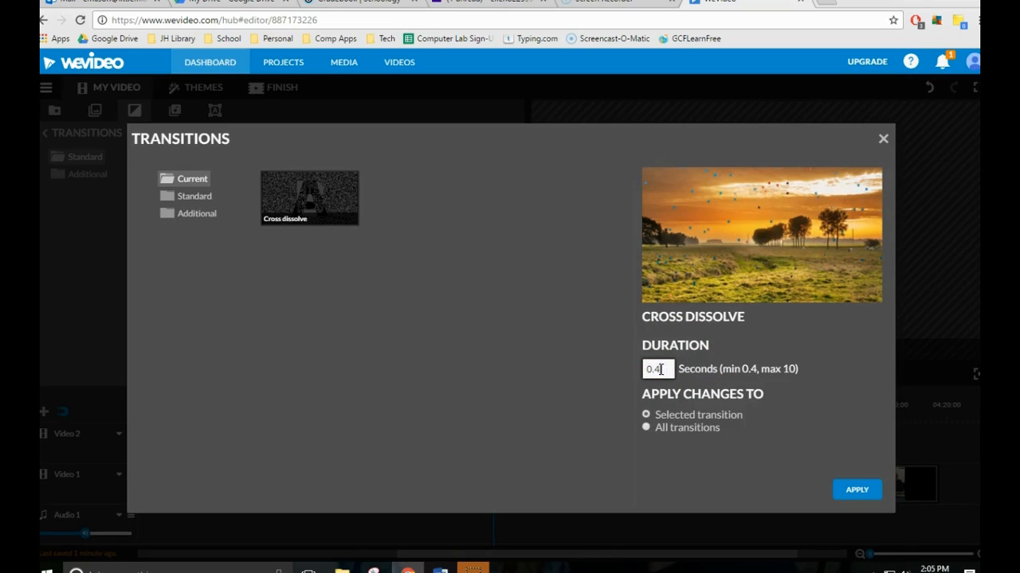
{"action": "left_click", "coordinate": [855, 488]}
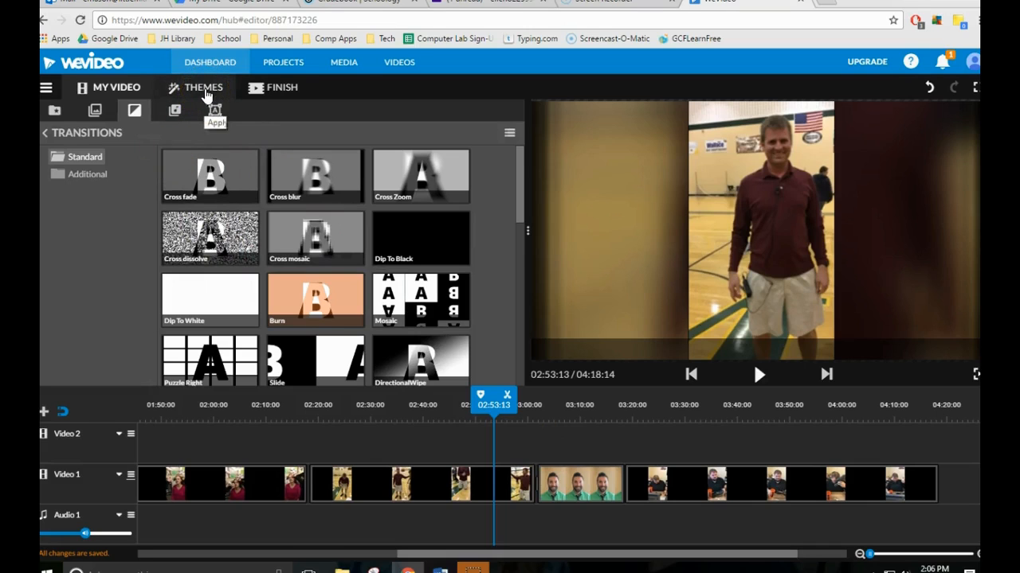
Apply the Confetti theme to the video, replacing the theme soundtrack, all transitions and the caption formatting.
{"action": "left_click", "coordinate": [213, 90]}
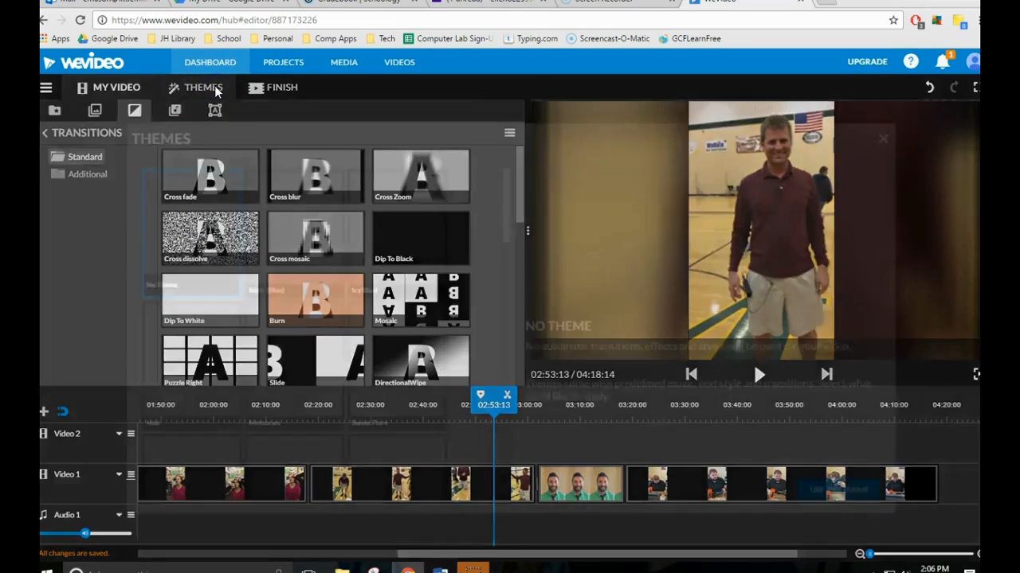
{"action": "scroll", "coordinate": [285, 321], "scroll_direction": "down", "scroll_amount": 5}
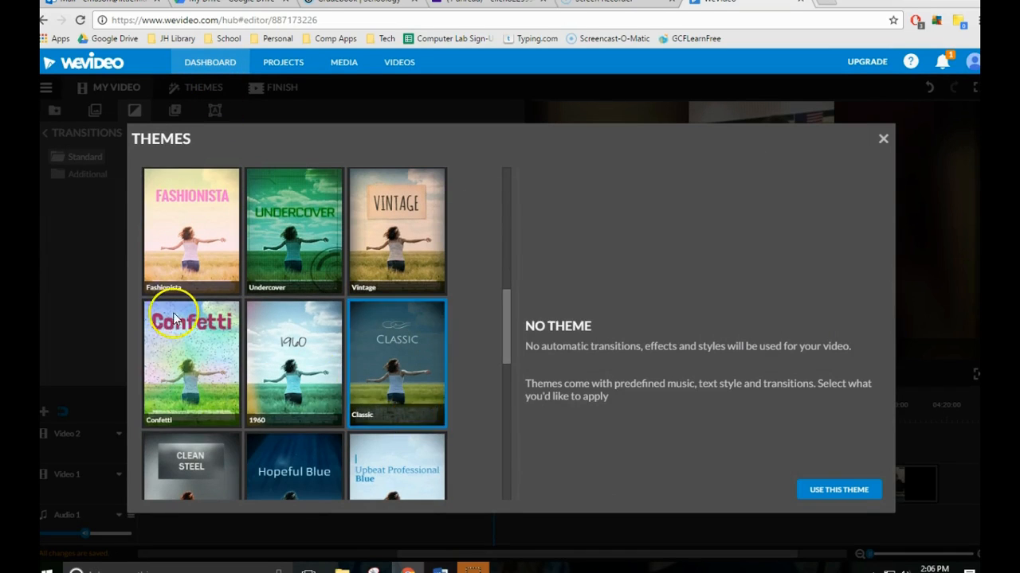
{"action": "left_click", "coordinate": [182, 353]}
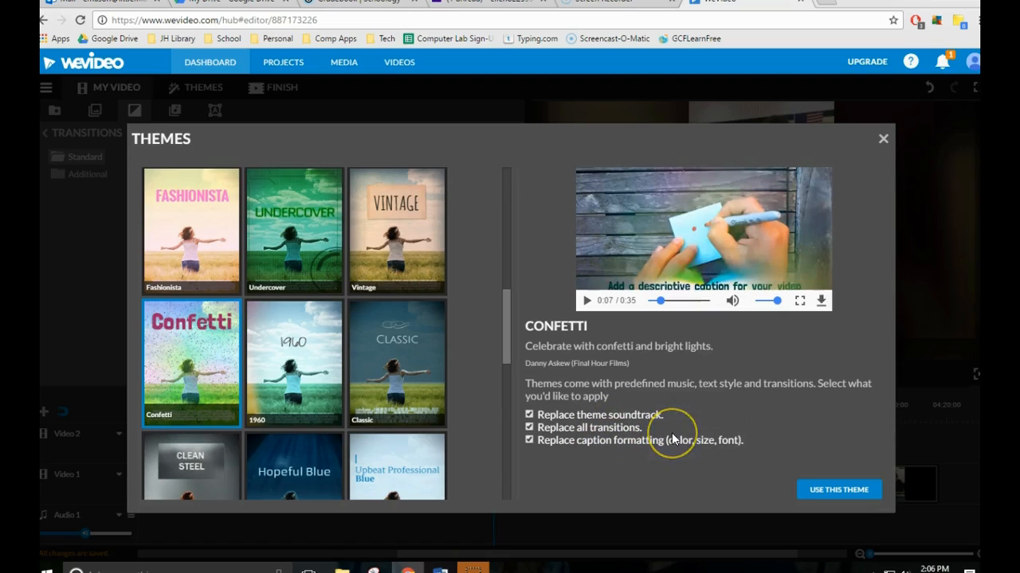
{"action": "left_click", "coordinate": [827, 491]}
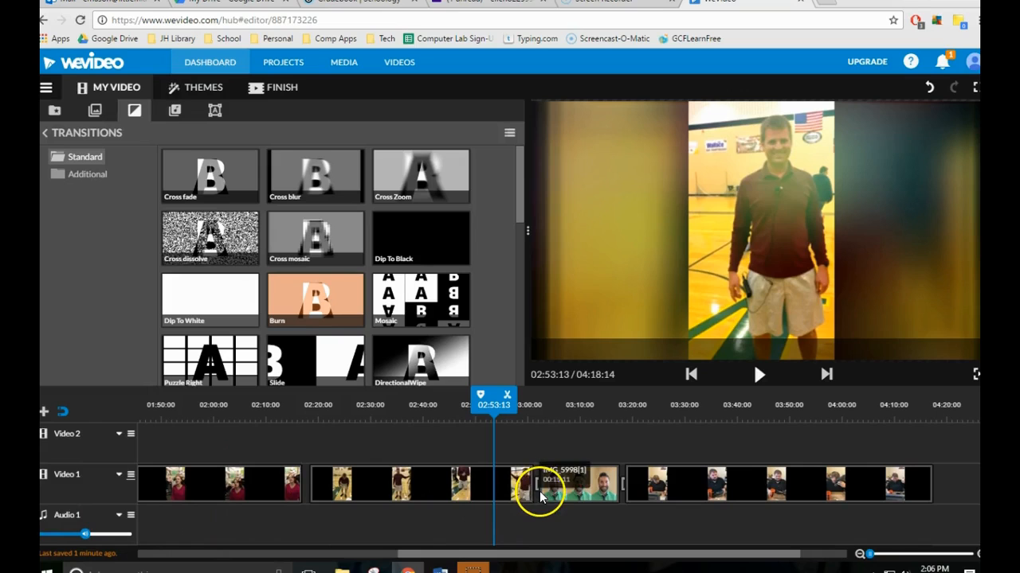
Return the playhead to near the start of the timeline and examine the tracks, including the Theme music track.
{"action": "left_click", "coordinate": [859, 554]}
{"action": "left_click_drag", "start_coordinate": [566, 405], "coordinate": [112, 407]}
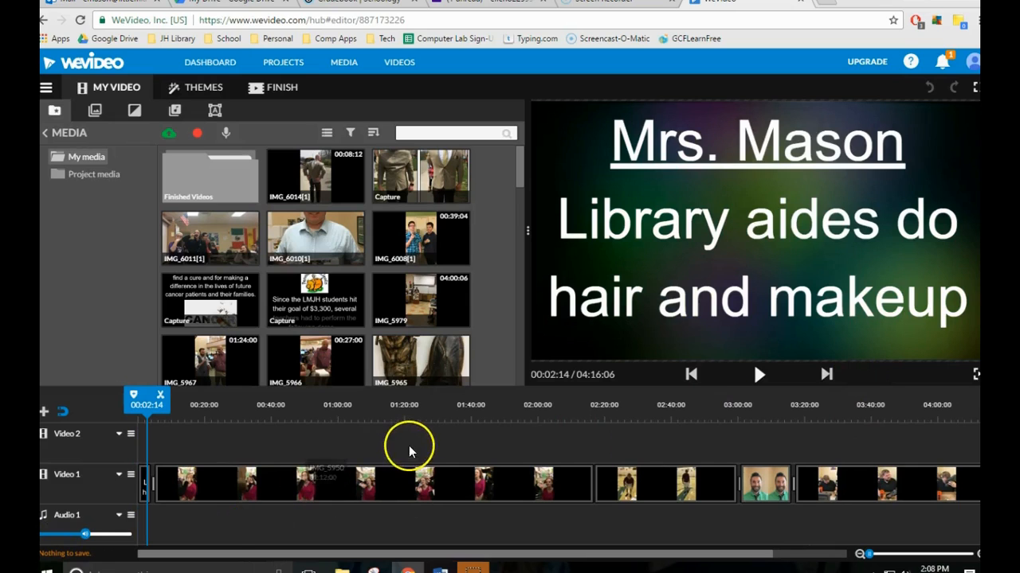
{"action": "scroll", "coordinate": [410, 446], "scroll_direction": "down", "scroll_amount": 1}
{"action": "scroll", "coordinate": [368, 489], "scroll_direction": "up", "scroll_amount": 1}
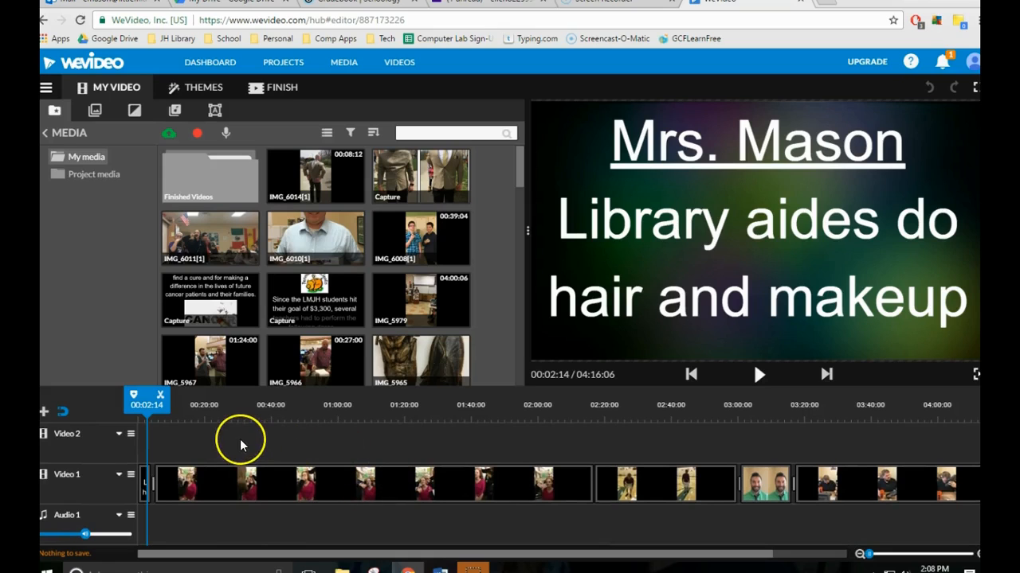
{"action": "scroll", "coordinate": [302, 486], "scroll_direction": "down", "scroll_amount": 1}
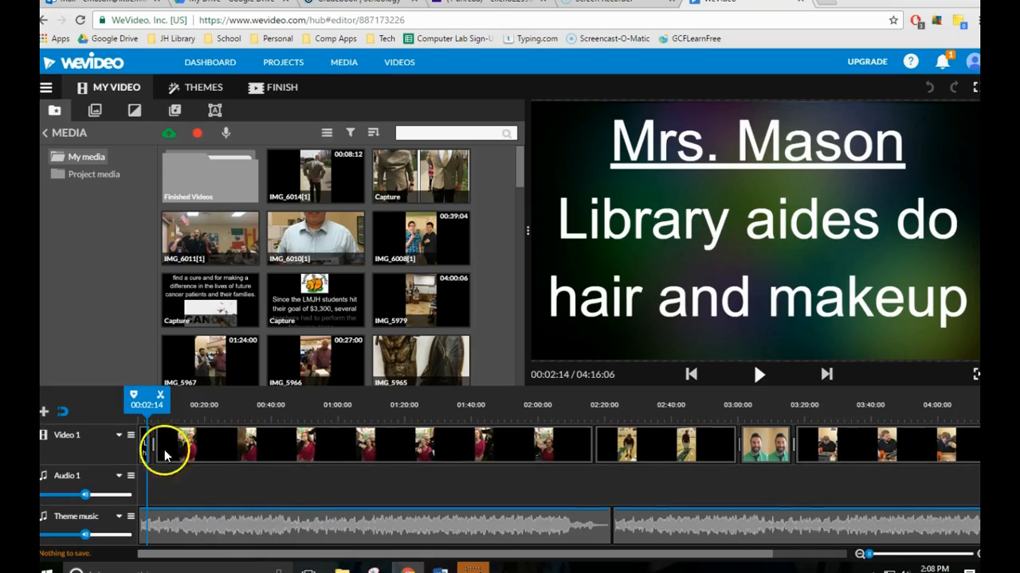
Replace the empty Audio 1 track with a Video 2 track and set the audio level of IMG_5950 to 0.
{"action": "left_click", "coordinate": [44, 478]}
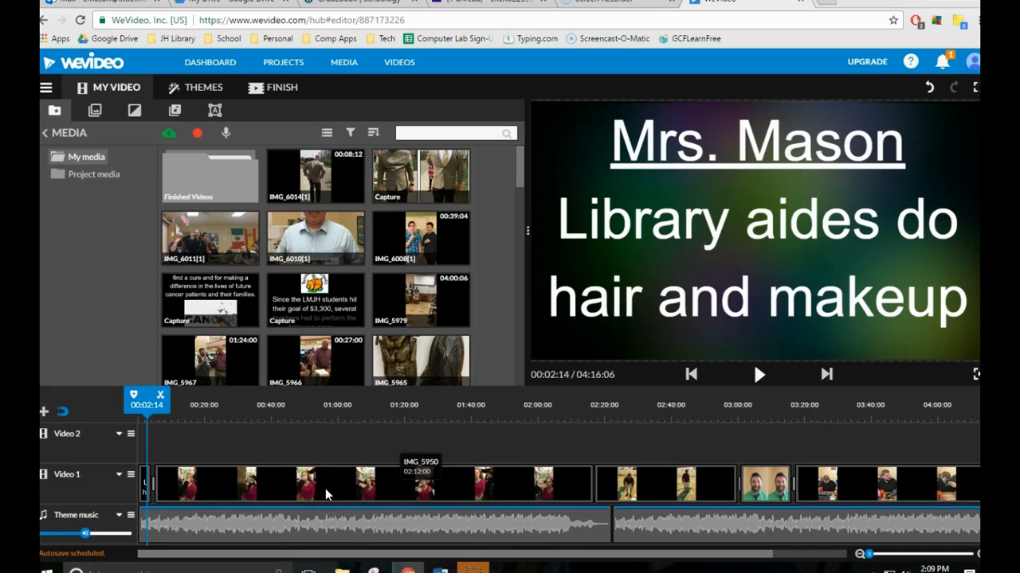
{"action": "double_click", "coordinate": [355, 478]}
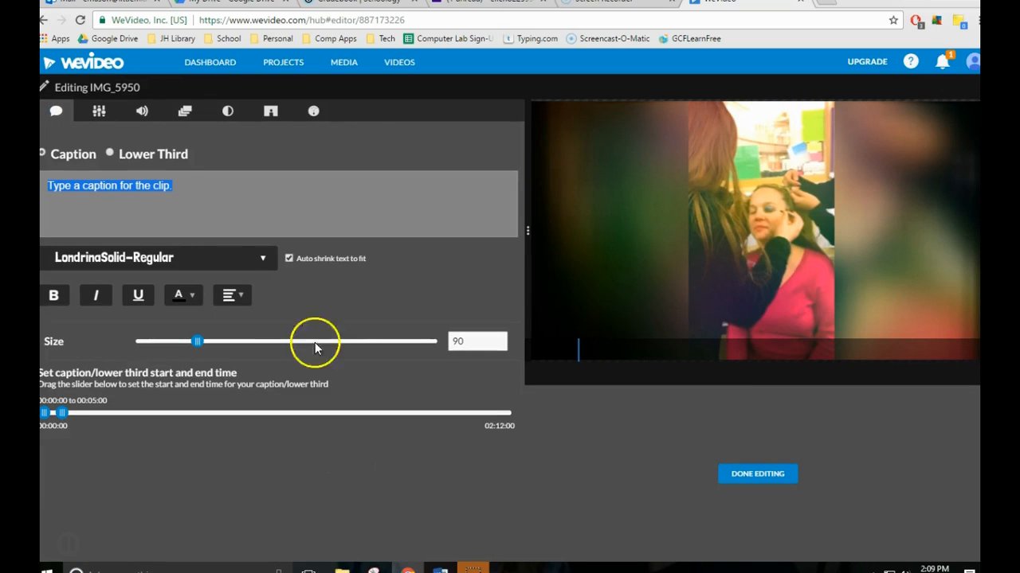
{"action": "left_click", "coordinate": [142, 116]}
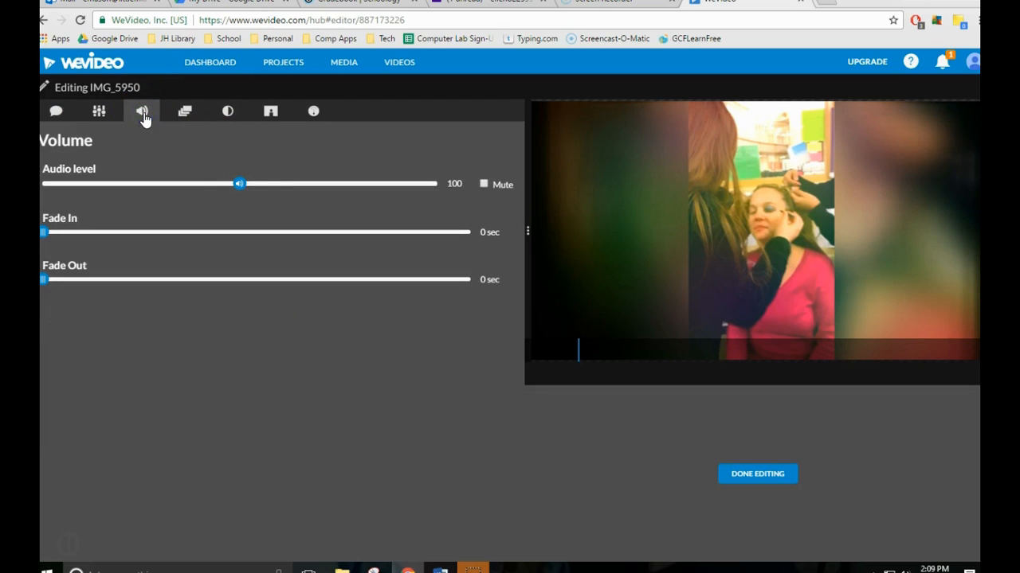
{"action": "left_click_drag", "start_coordinate": [239, 184], "coordinate": [53, 184]}
{"action": "left_click", "coordinate": [769, 478]}
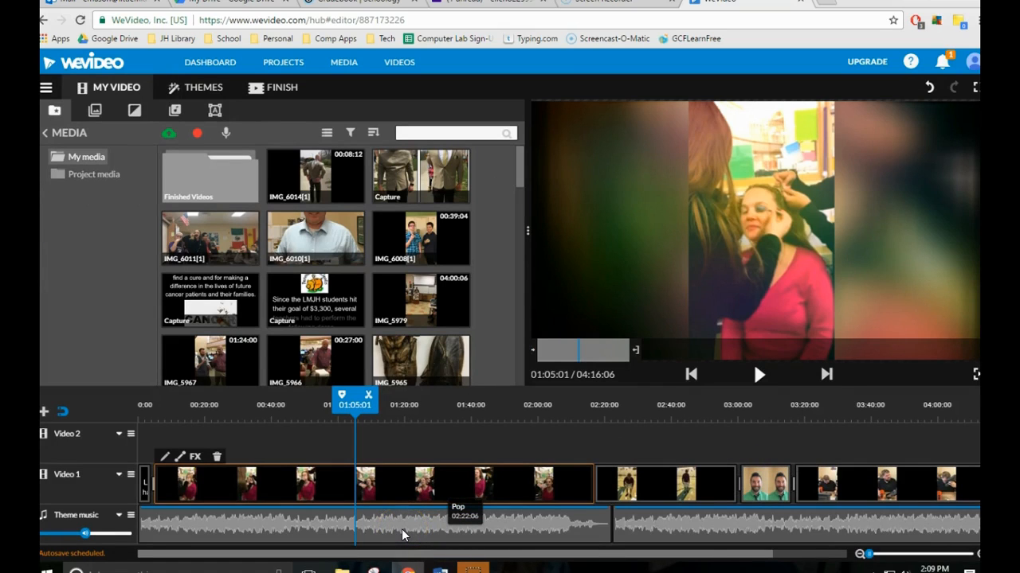
Shorten IMG_5950 to end at about 01:12 and set the audio level of IMG_5938 to 200.
{"action": "left_click", "coordinate": [402, 532]}
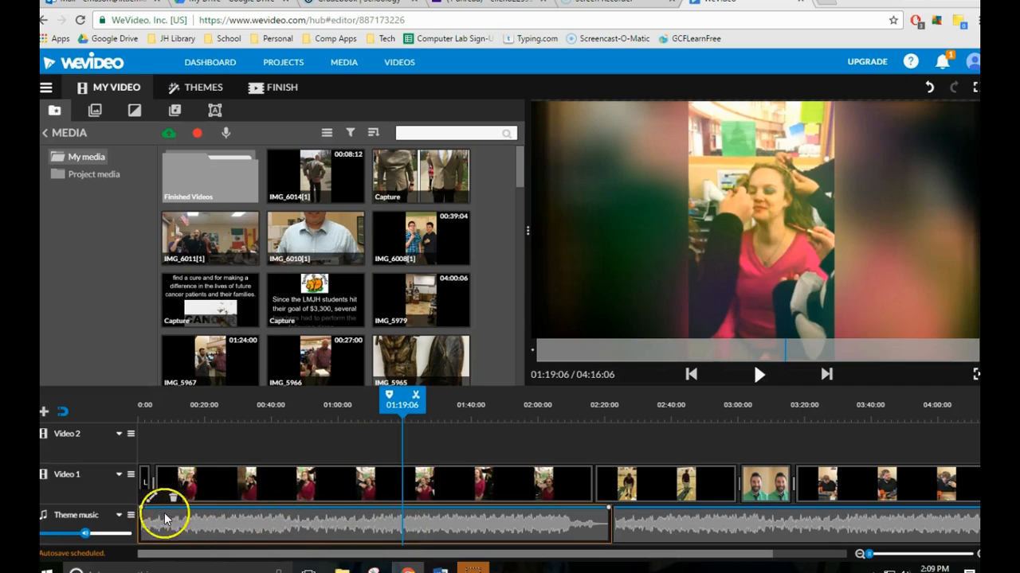
{"action": "left_click_drag", "start_coordinate": [144, 516], "coordinate": [143, 551]}
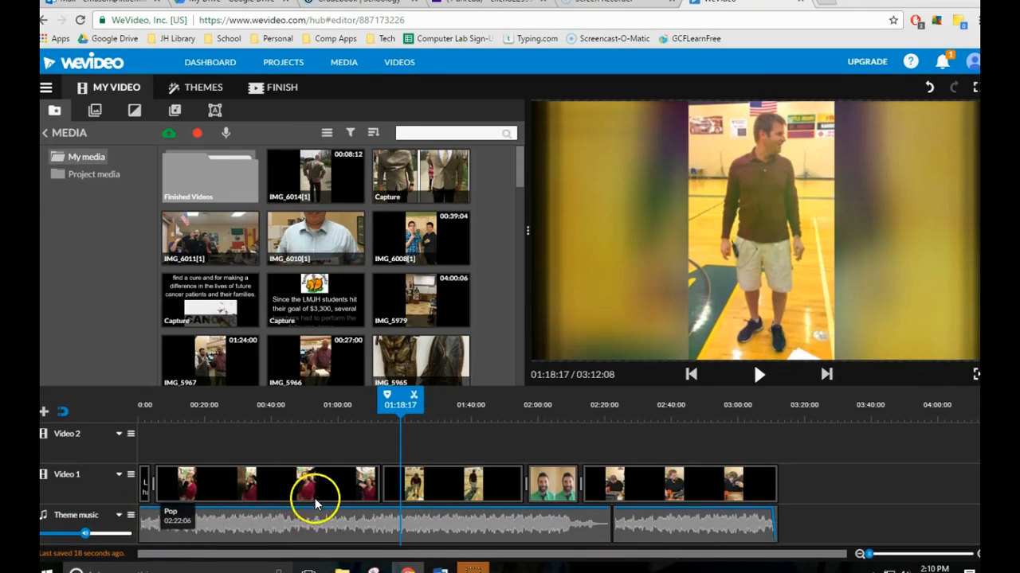
{"action": "double_click", "coordinate": [413, 493]}
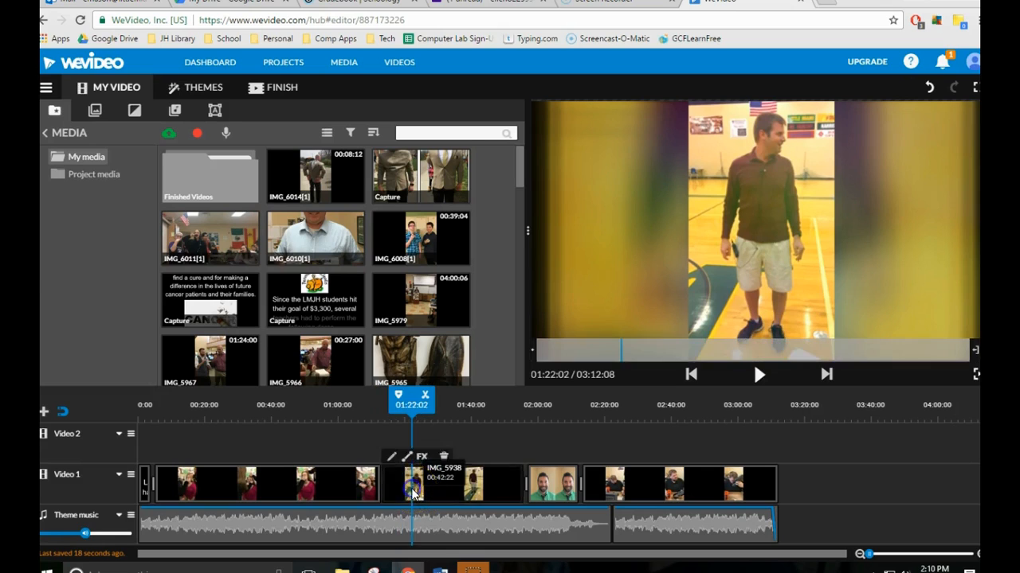
{"action": "left_click_drag", "start_coordinate": [237, 184], "coordinate": [376, 187]}
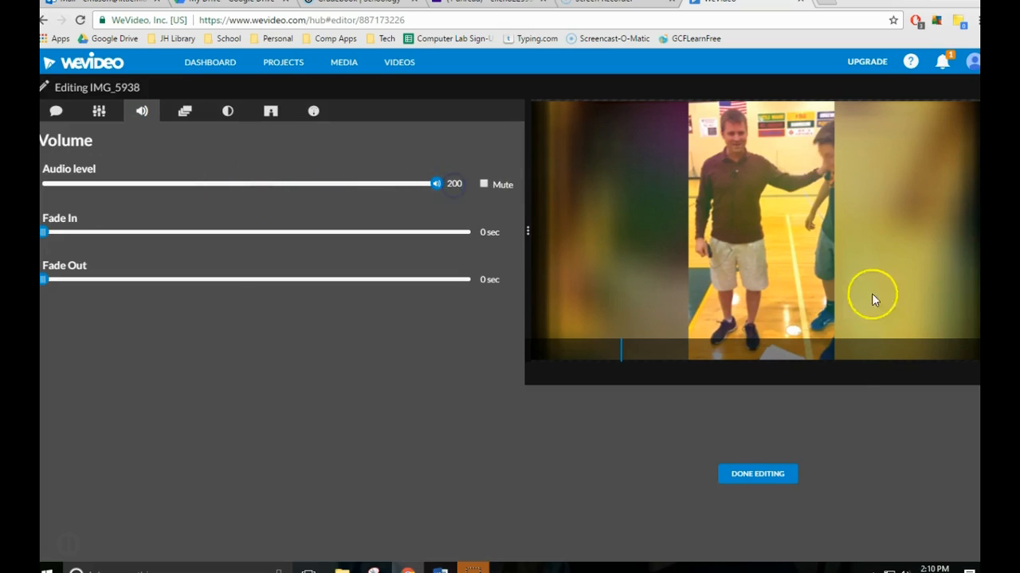
{"action": "left_click", "coordinate": [778, 474]}
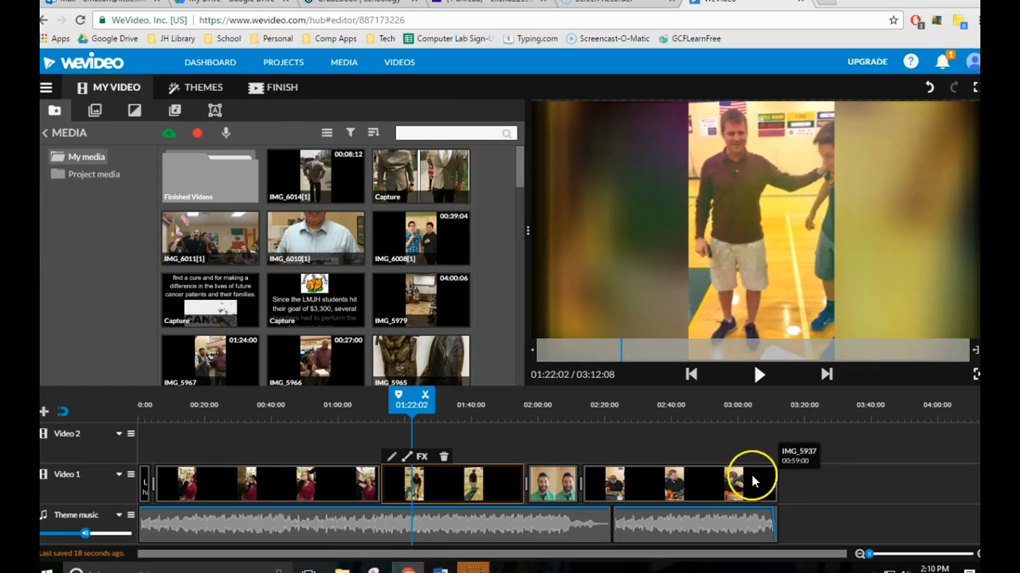
Add two volume points to the first Theme music clip, fading from 100% at about 01:04 to near silence at about 01:15.
{"action": "left_click", "coordinate": [334, 524]}
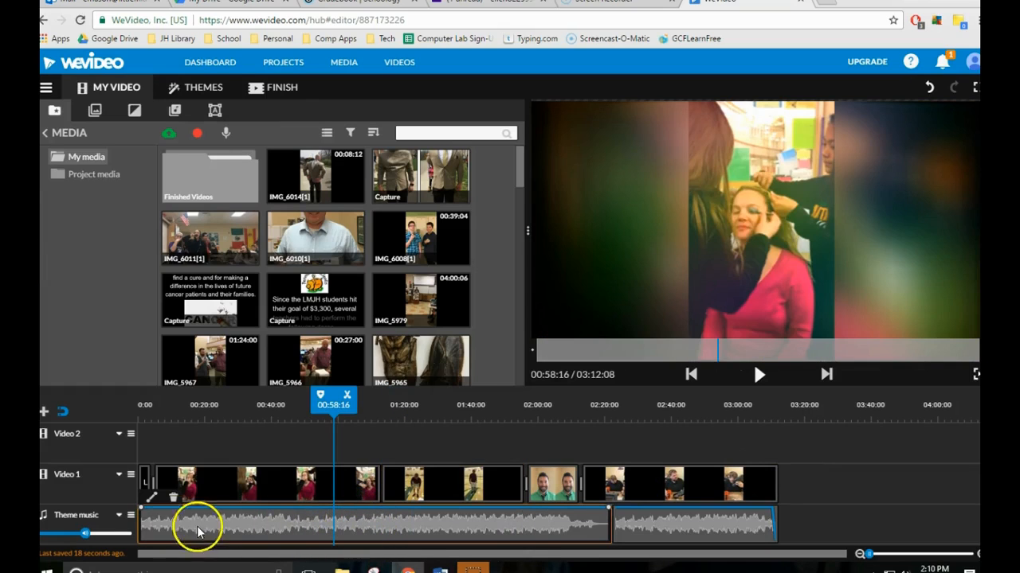
{"action": "left_click", "coordinate": [151, 505]}
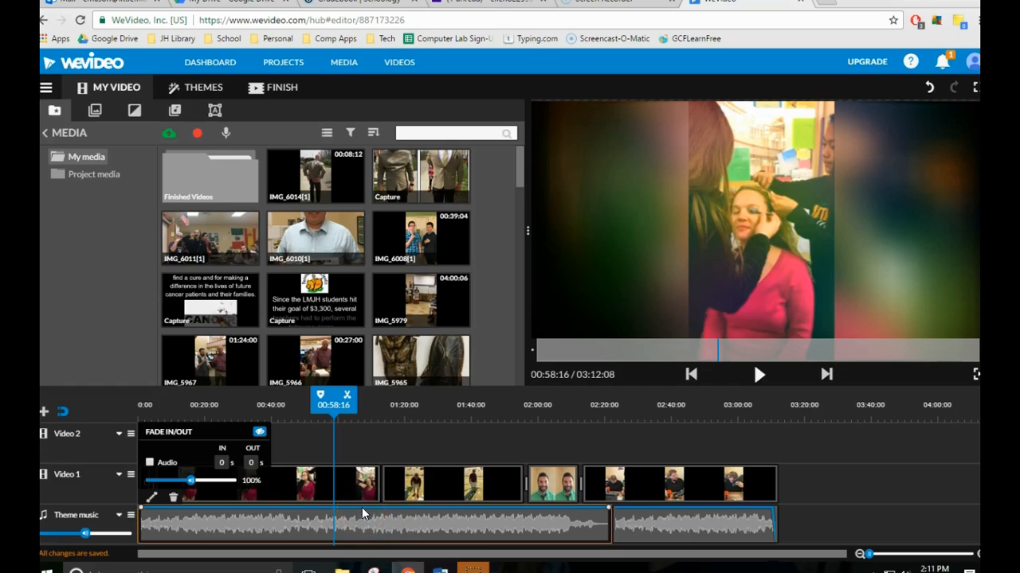
{"action": "left_click", "coordinate": [362, 508]}
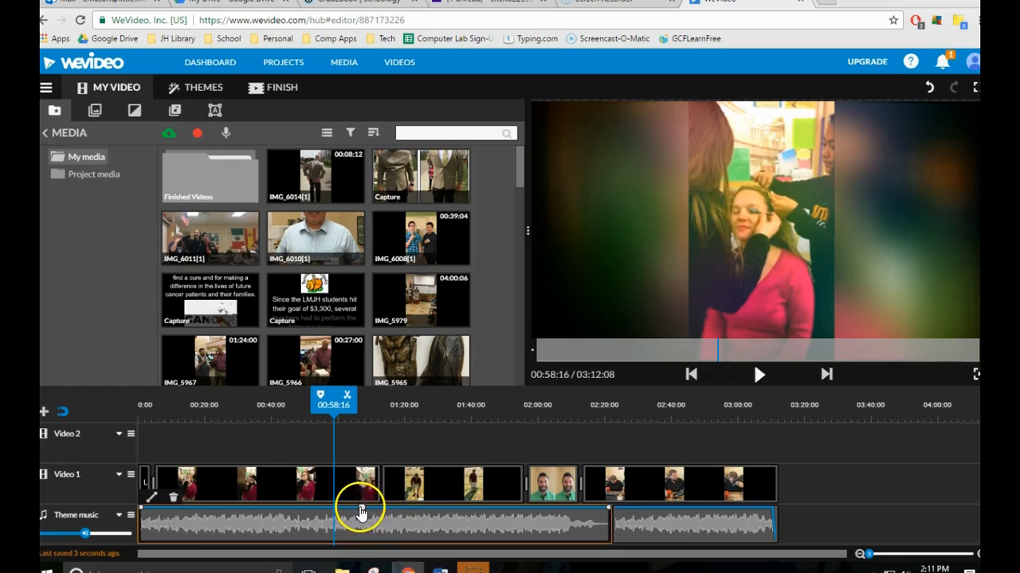
{"action": "mouse_move", "coordinate": [362, 508]}
{"action": "left_mouse_down"}
{"action": "mouse_move", "coordinate": [386, 514]}
{"action": "mouse_move", "coordinate": [348, 507]}
{"action": "mouse_move", "coordinate": [375, 513]}
{"action": "mouse_move", "coordinate": [360, 512]}
{"action": "left_mouse_up"}
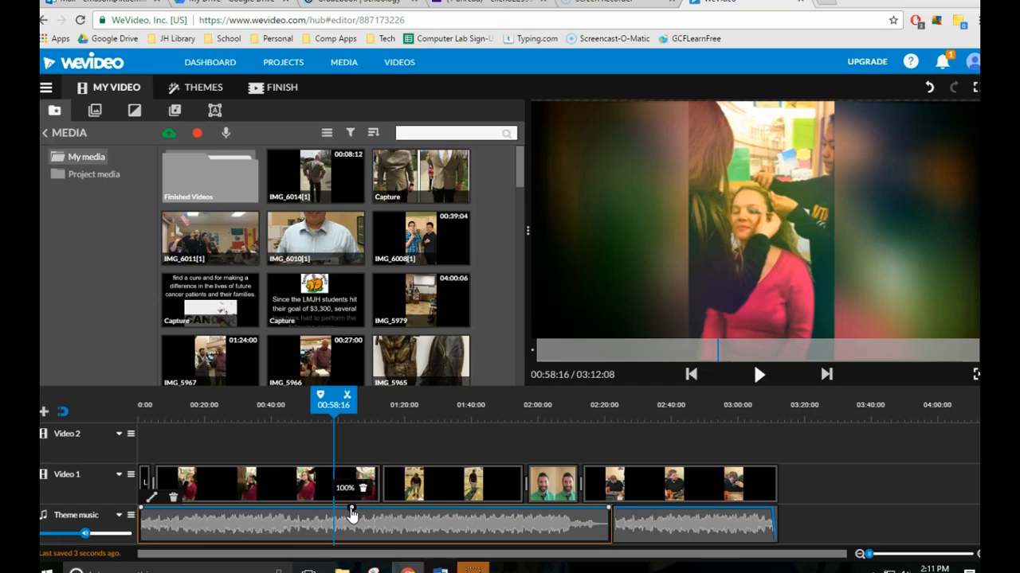
{"action": "left_click", "coordinate": [354, 513]}
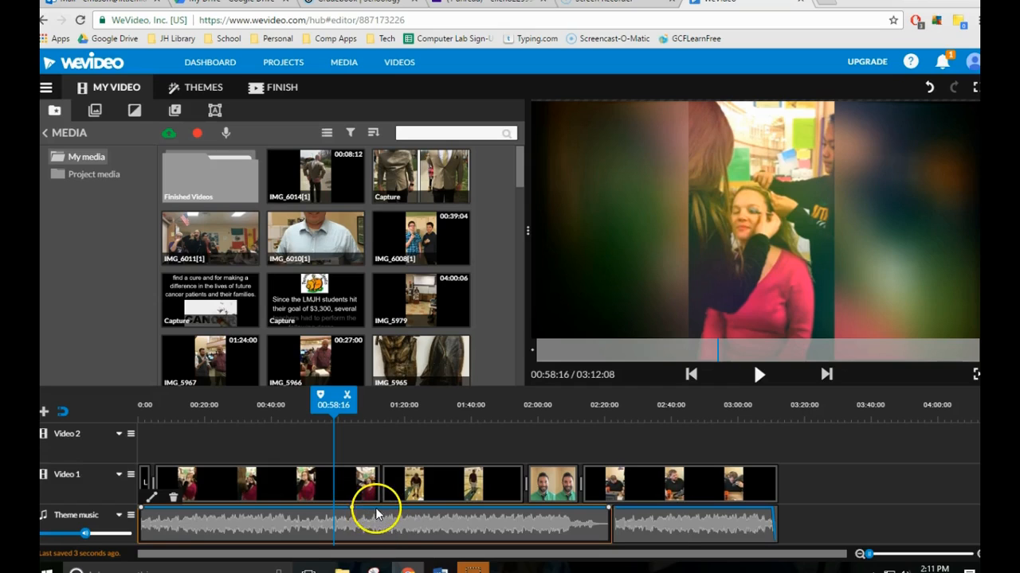
{"action": "left_click", "coordinate": [380, 510]}
{"action": "left_click_drag", "start_coordinate": [380, 511], "coordinate": [390, 545]}
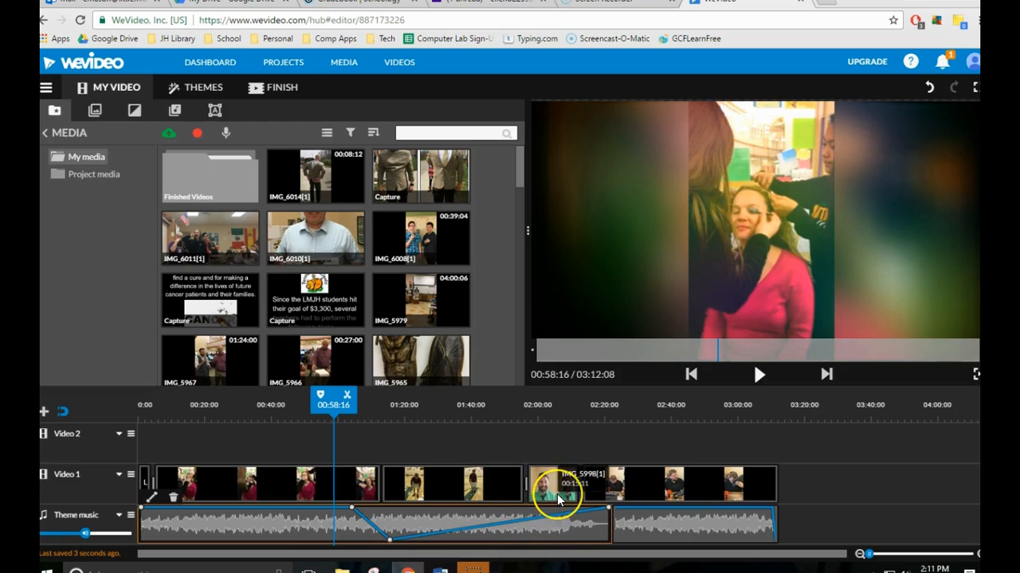
Add a third volume point to the first Theme music clip at about 01:50, lowered to about 1%.
{"action": "left_click", "coordinate": [496, 526]}
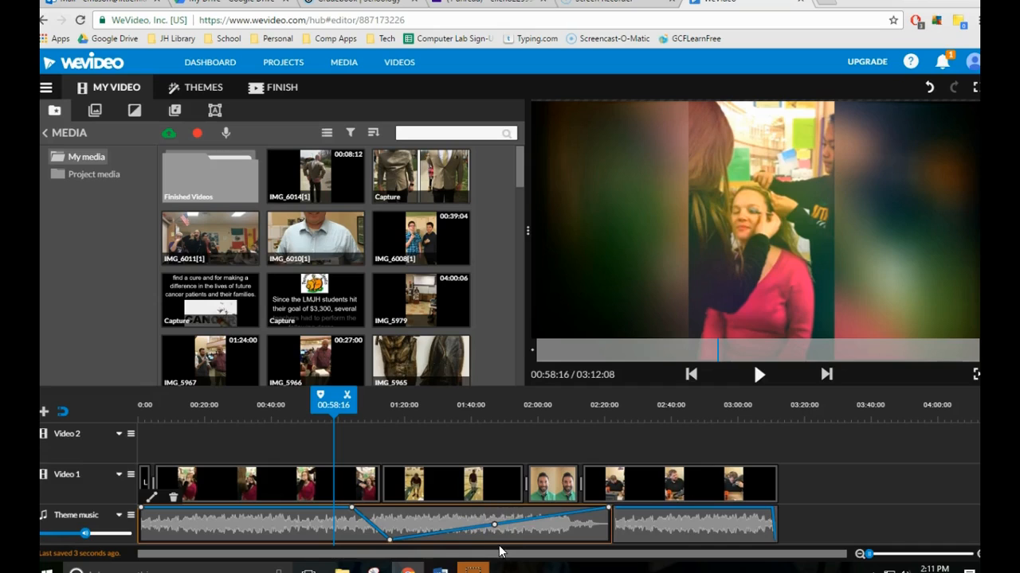
{"action": "left_click_drag", "start_coordinate": [496, 527], "coordinate": [503, 544]}
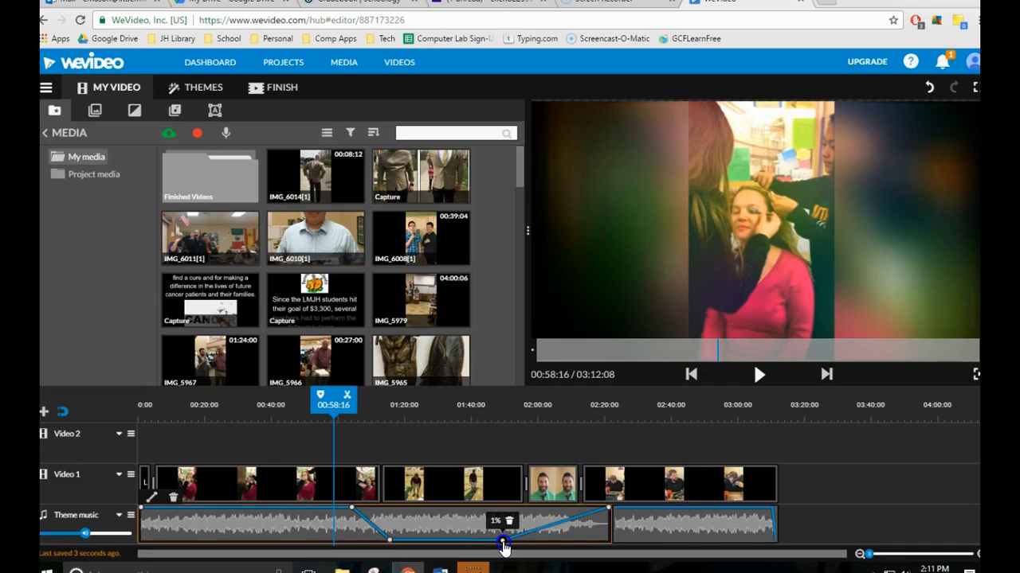
{"action": "left_click_drag", "start_coordinate": [503, 544], "coordinate": [504, 544]}
Add a fourth volume point at about 01:57 that brings the first Theme music clip back to full volume.
{"action": "left_click_drag", "start_coordinate": [609, 509], "coordinate": [575, 508]}
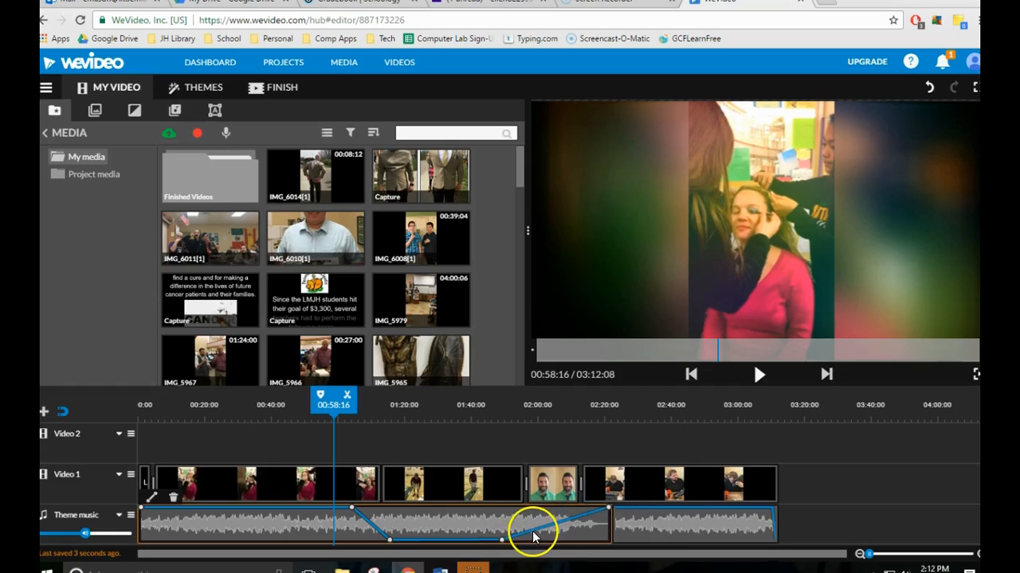
{"action": "left_click_drag", "start_coordinate": [533, 536], "coordinate": [531, 514]}
{"action": "left_click_drag", "start_coordinate": [531, 507], "coordinate": [530, 505]}
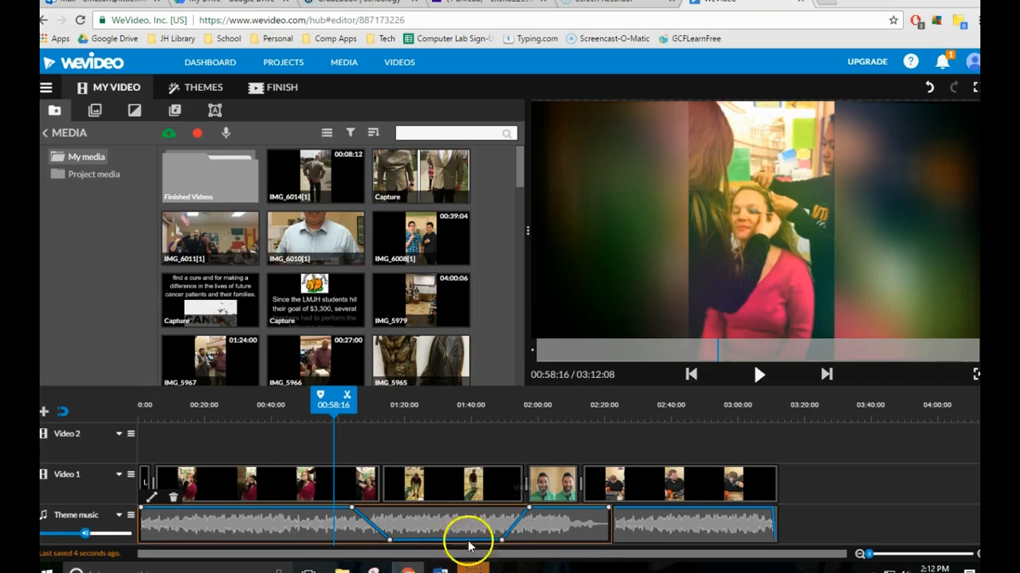
Play the video from 01:00:01 to check how the music fades under IMG_5938.
{"action": "mouse_move", "coordinate": [335, 404]}
{"action": "left_mouse_down"}
{"action": "mouse_move", "coordinate": [295, 405]}
{"action": "mouse_move", "coordinate": [364, 406]}
{"action": "mouse_move", "coordinate": [338, 406]}
{"action": "left_mouse_up"}
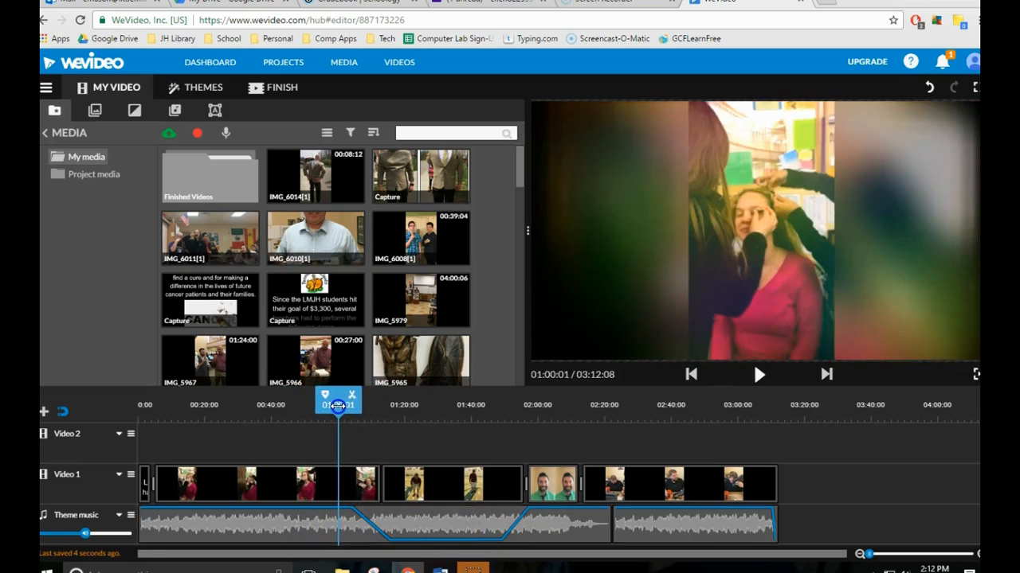
{"action": "left_click", "coordinate": [762, 380]}
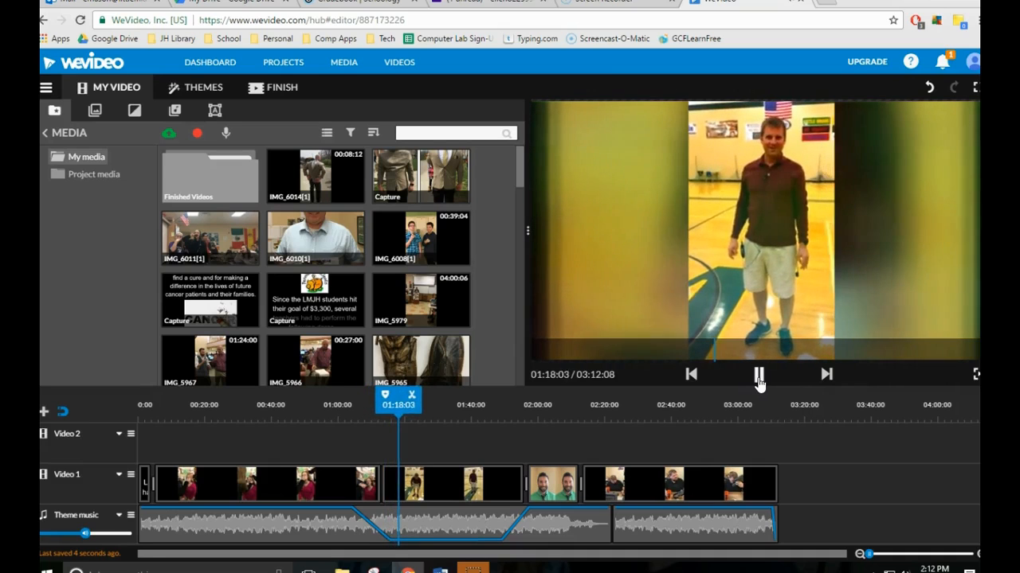
{"action": "left_click", "coordinate": [58, 549]}
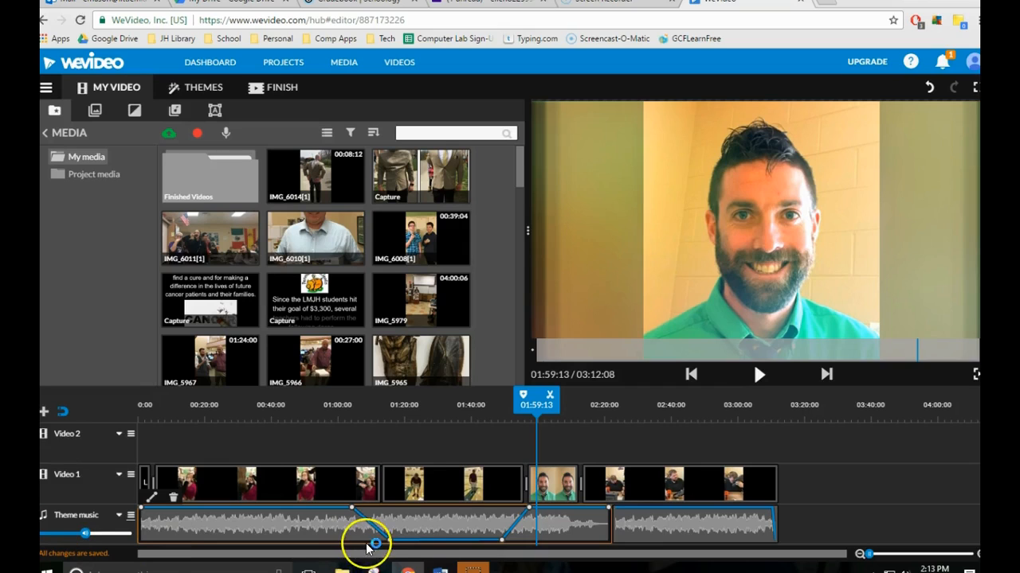
Move the playhead back to 00:37:16 and apply No Theme to the video.
{"action": "left_click_drag", "start_coordinate": [538, 402], "coordinate": [264, 405]}
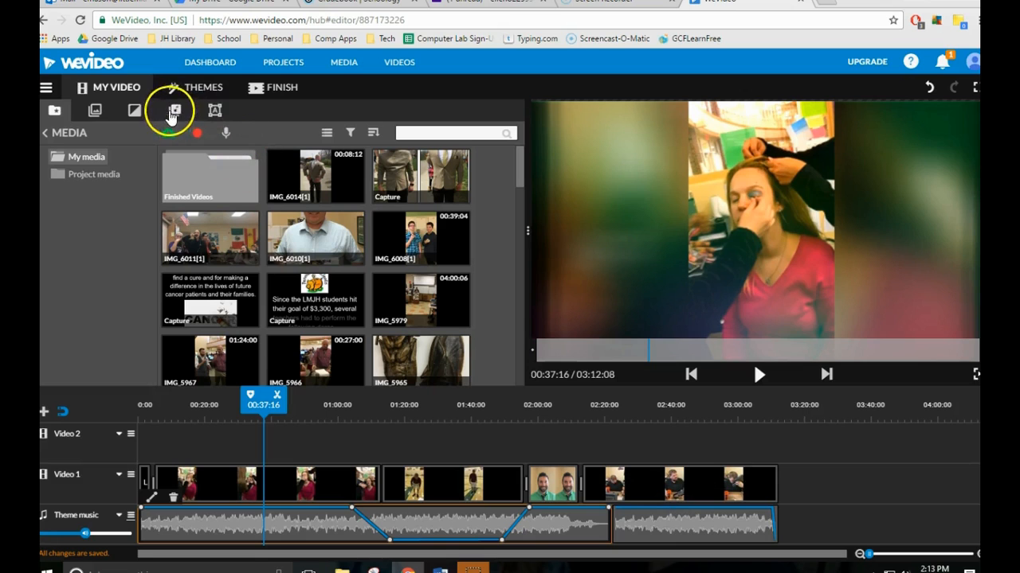
{"action": "left_click", "coordinate": [197, 84]}
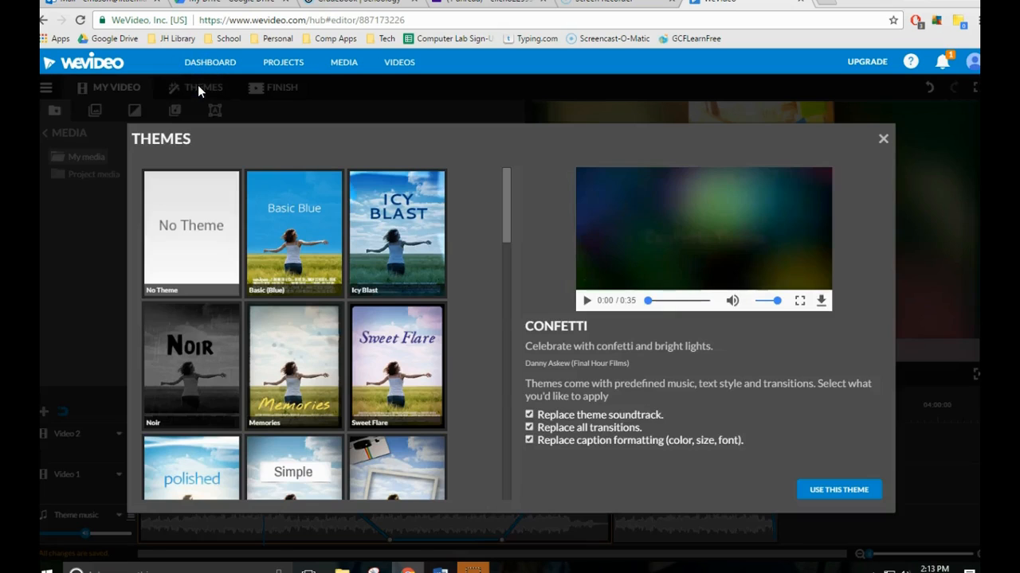
{"action": "left_click", "coordinate": [180, 220]}
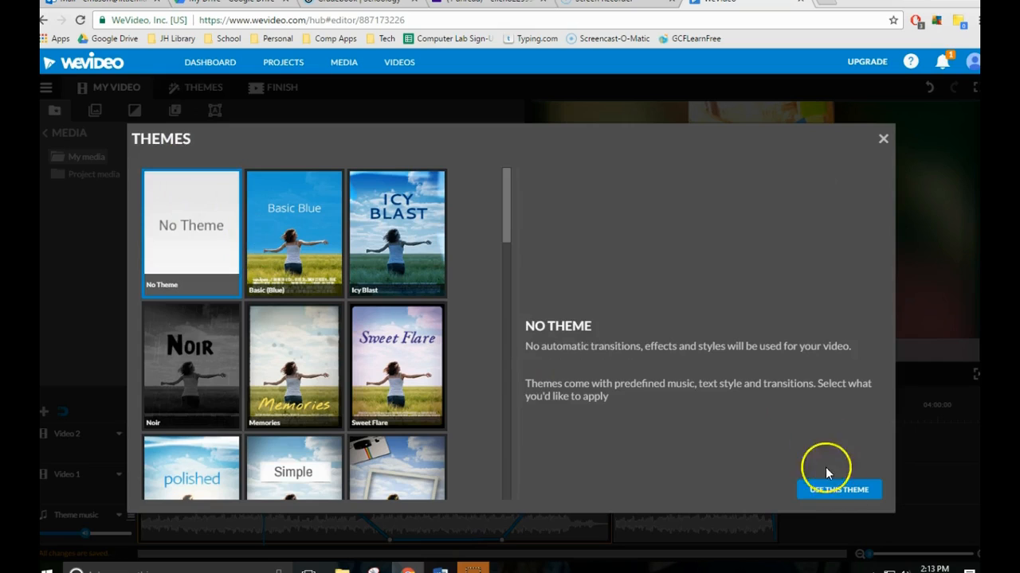
{"action": "left_click", "coordinate": [841, 495]}
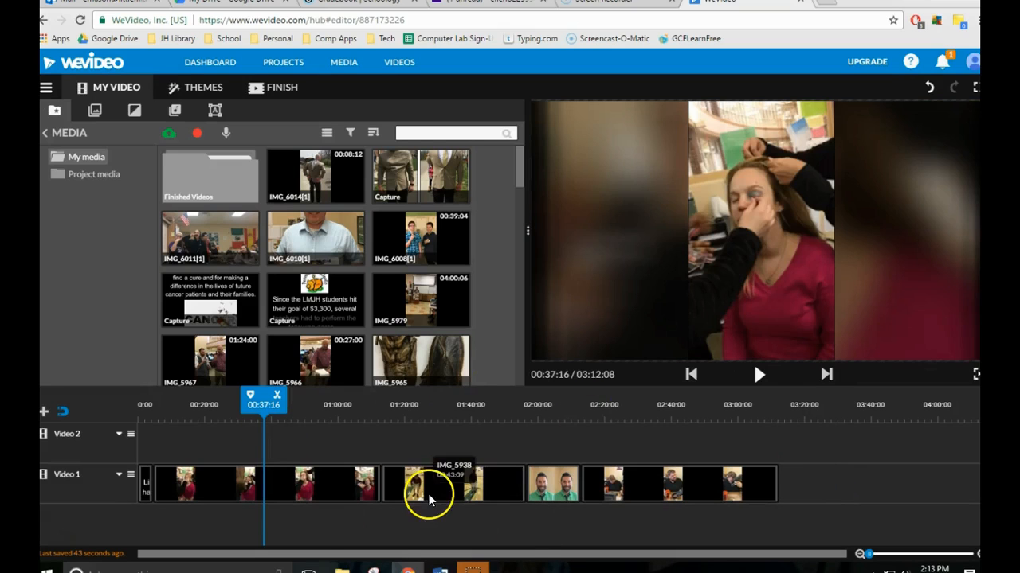